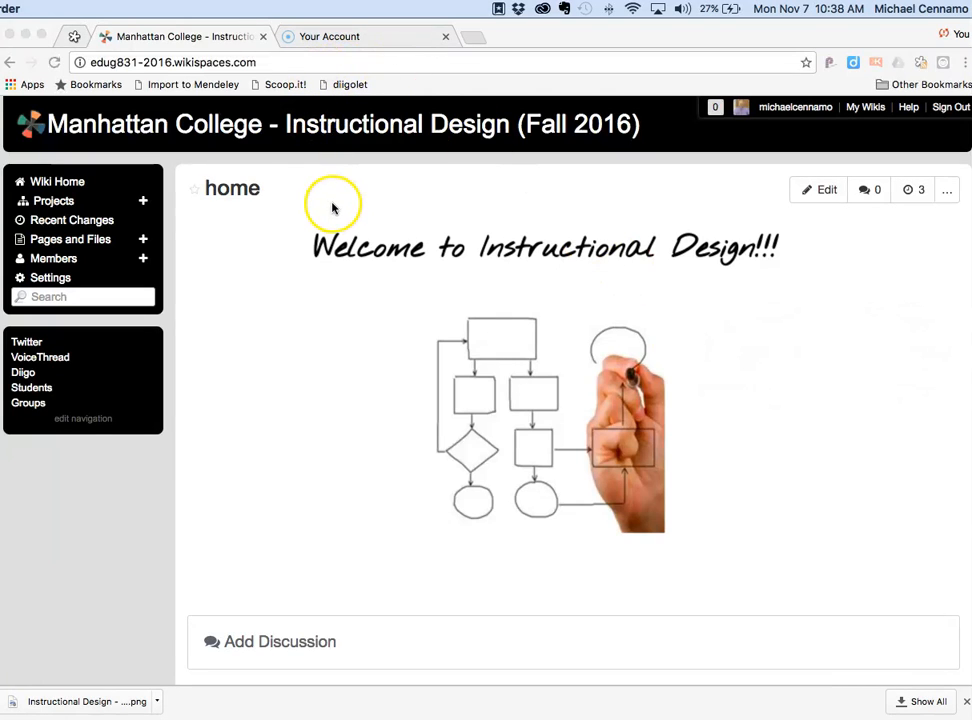
click(176, 62)
drag(176, 62, 250, 62)
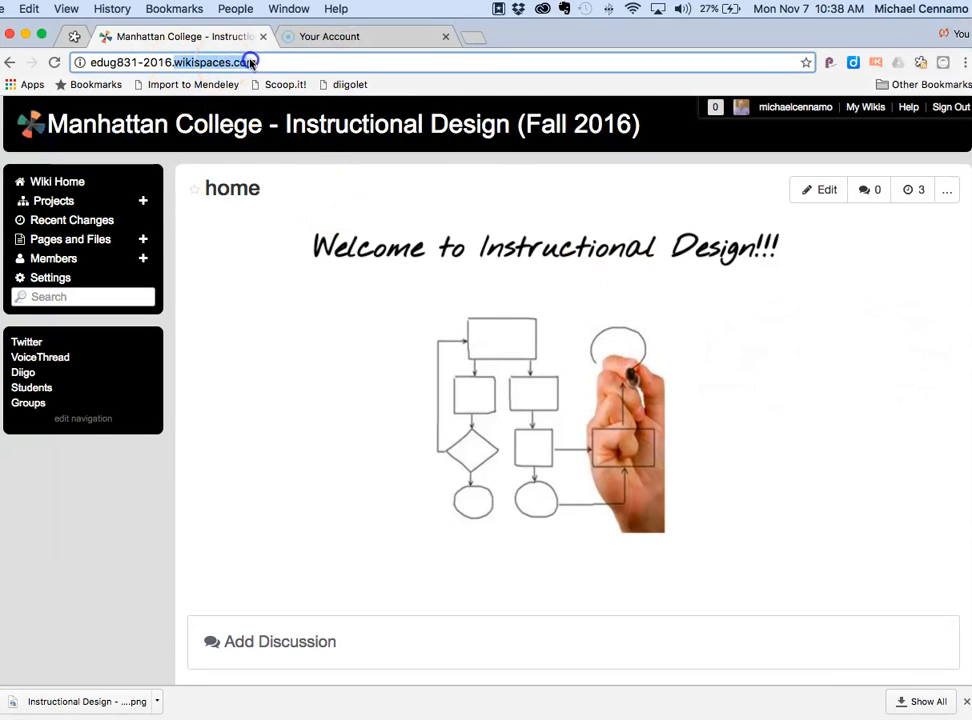
click(260, 62)
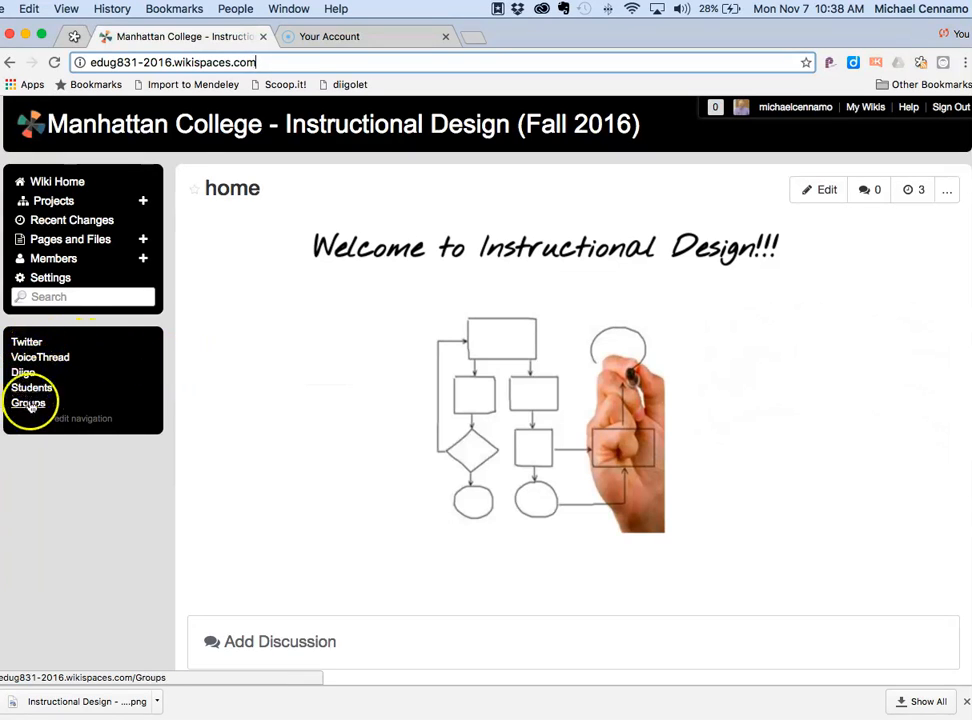
- Open the wiki's Twitter page and look through the embedded #mhcedug831 tweets
click(26, 343)
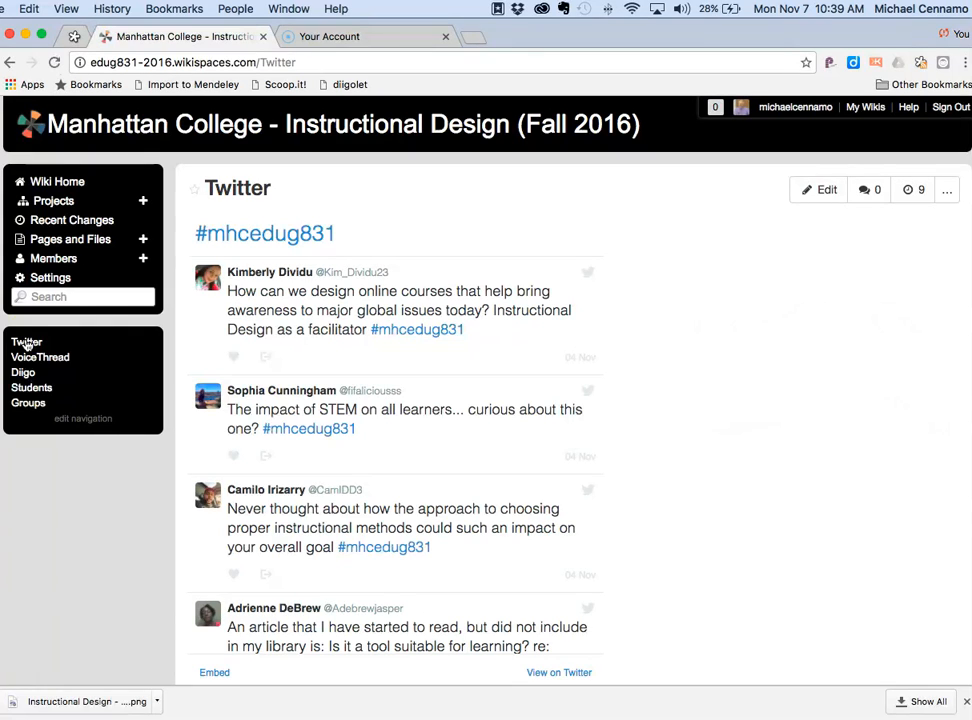
scroll(404, 327, down, 1)
scroll(404, 327, up, 1)
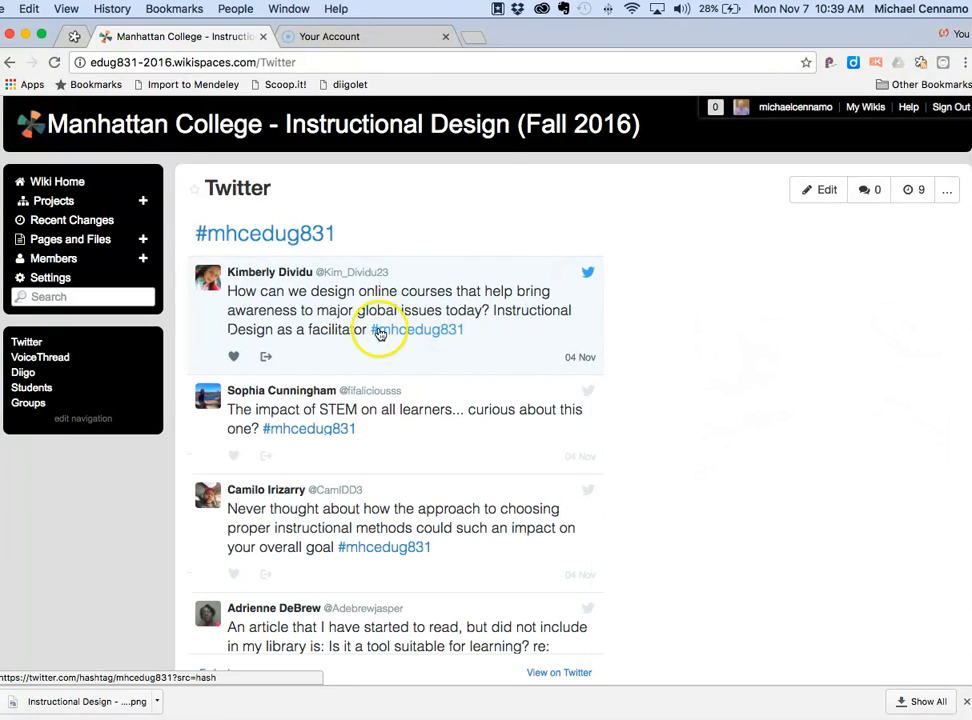
scroll(319, 326, down, 3)
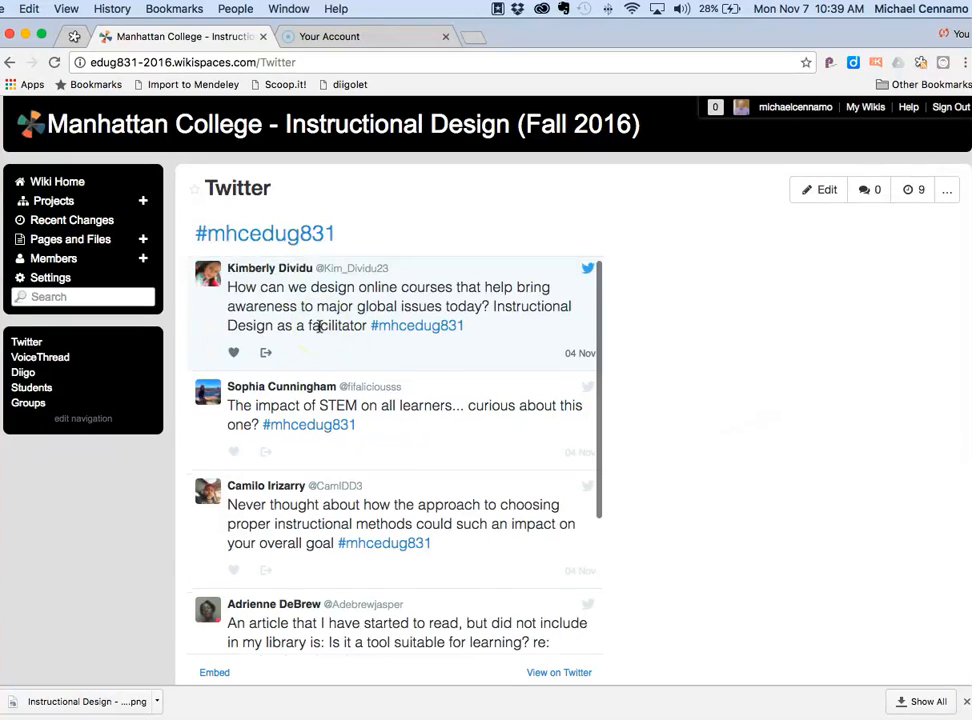
scroll(319, 326, down, 5)
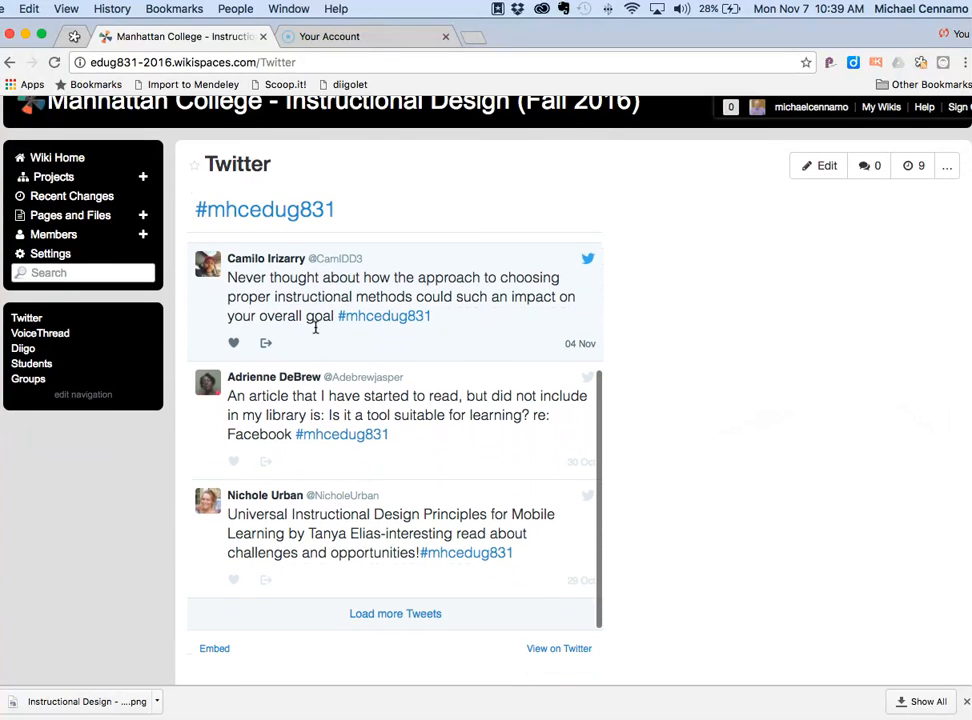
scroll(316, 333, up, 5)
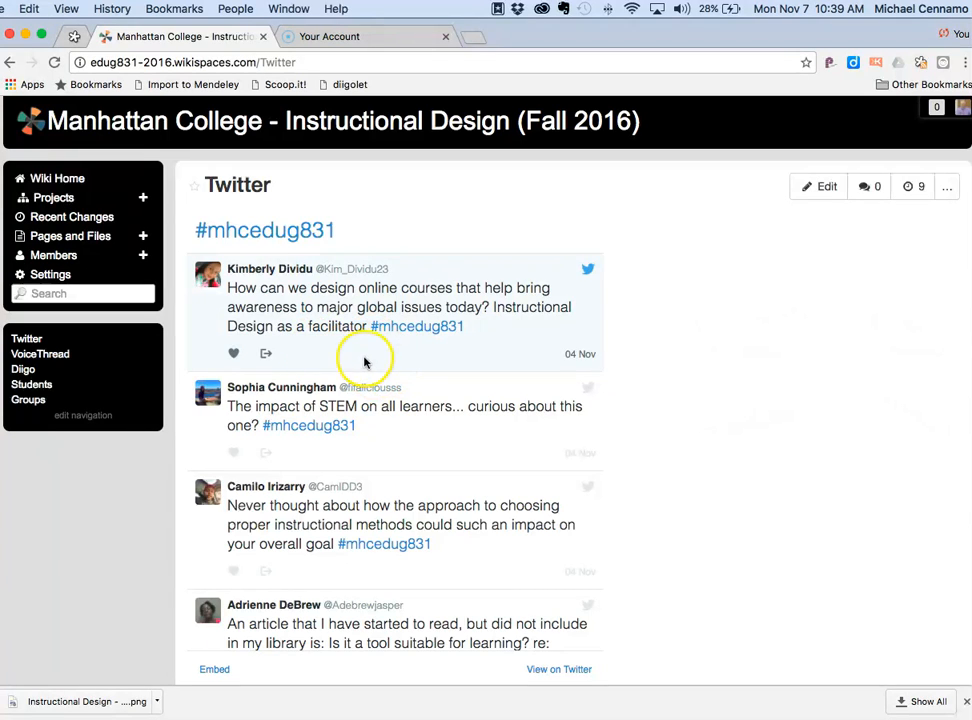
- Open the wiki's VoiceThread page, briefly play the Week 2 overview slide and pause it
click(58, 357)
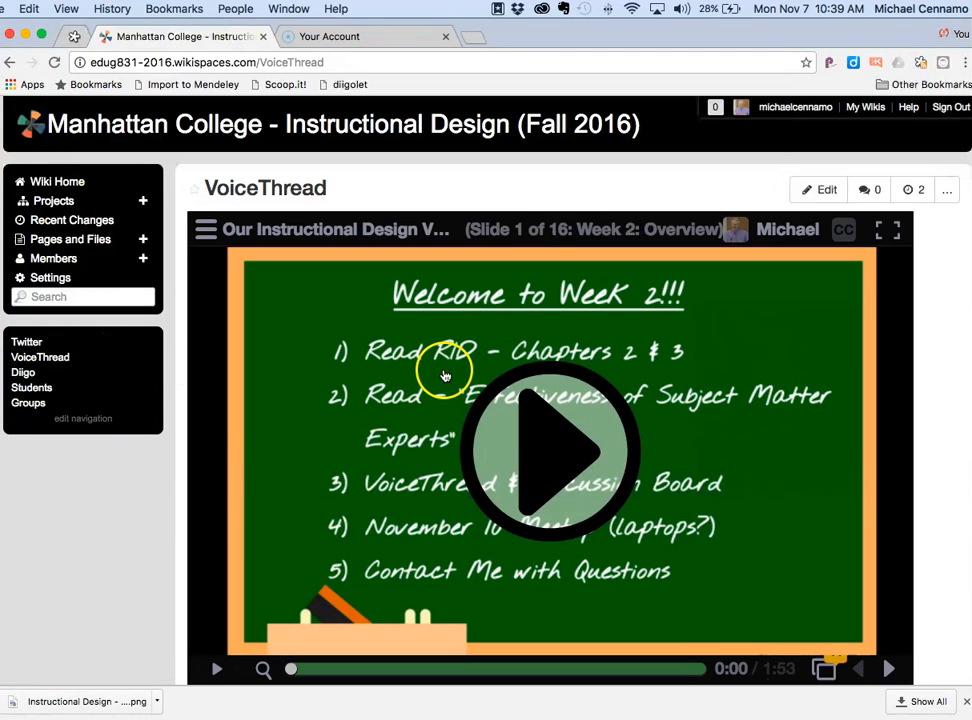
click(548, 449)
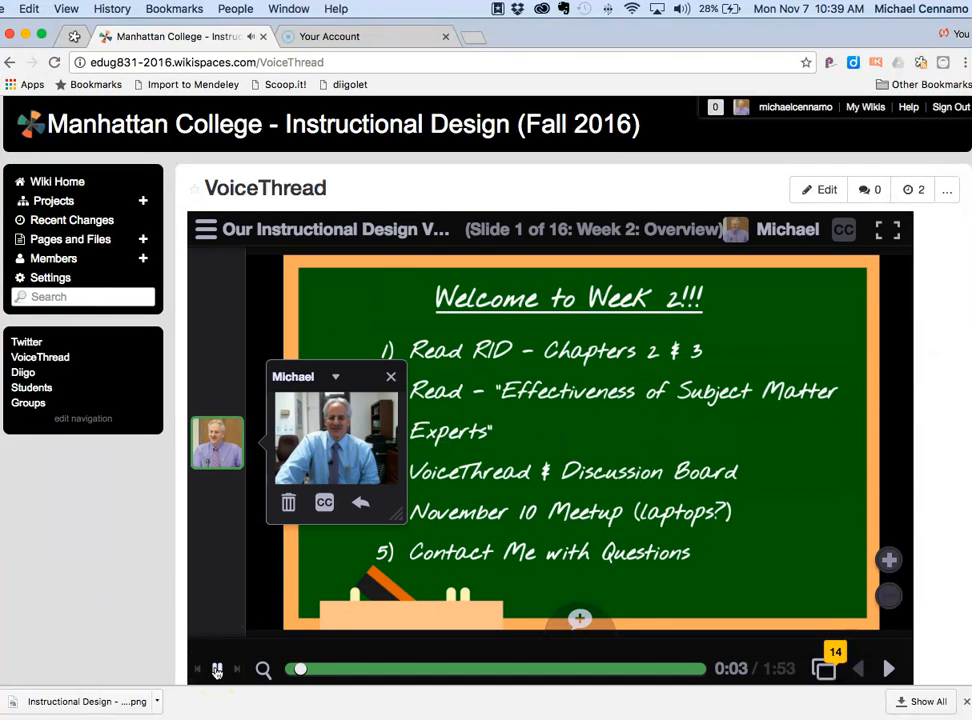
click(217, 670)
- Advance the VoiceThread to slide 3, "Week 2: ADDIE", and show its commenting options
click(886, 668)
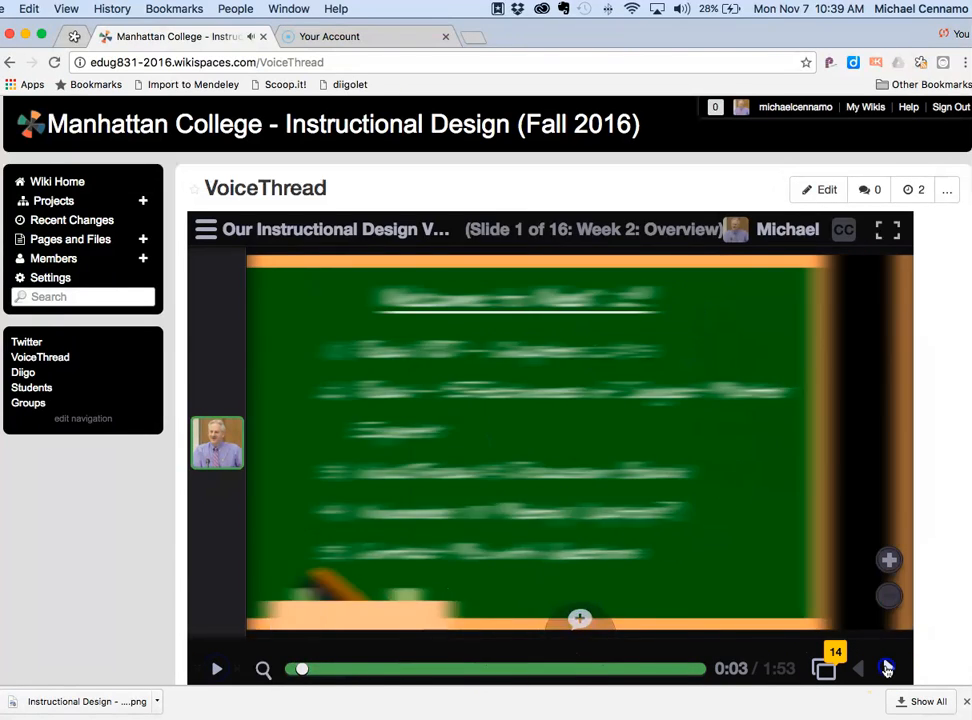
click(886, 668)
click(582, 622)
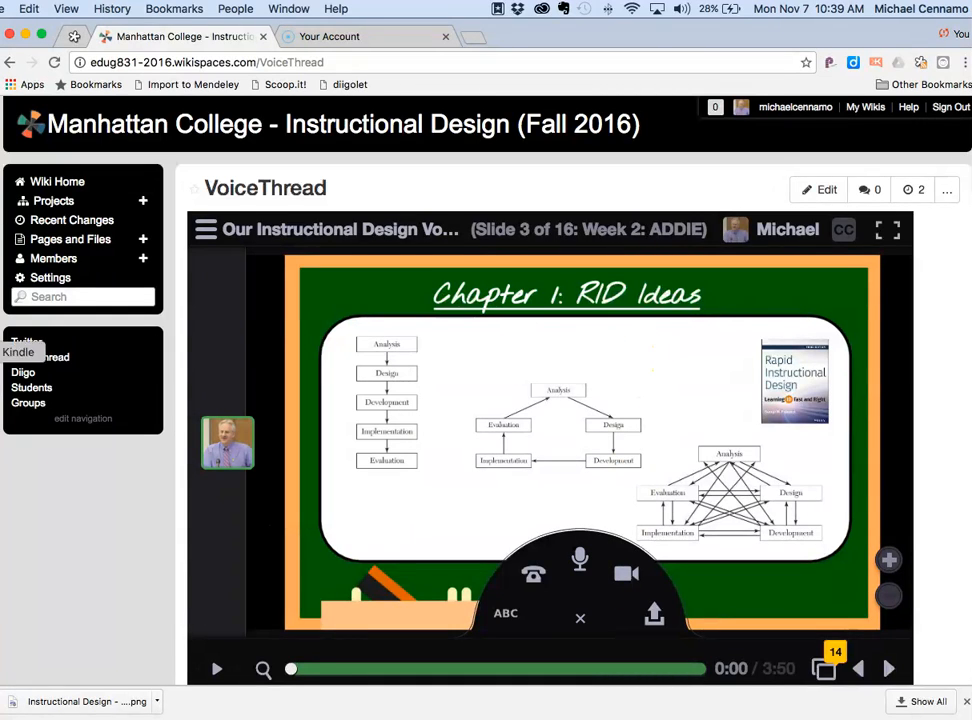
- Open "Why Does Instructional Design Matter?" from the wiki's Diigo page, examine the article's highlights and group annotation, and return to the feed
click(24, 373)
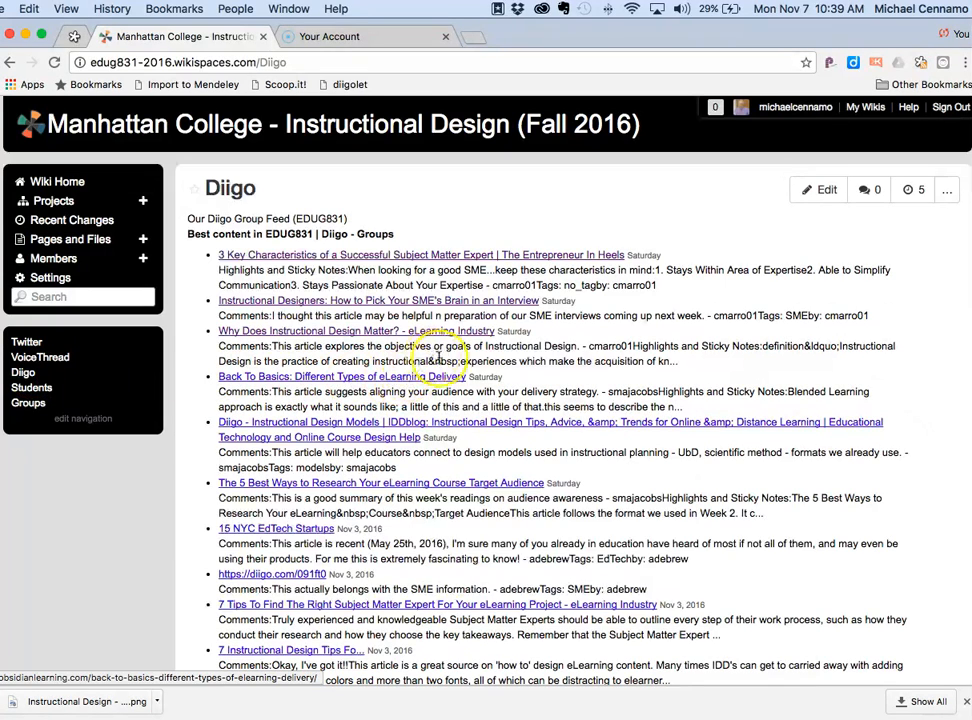
click(457, 334)
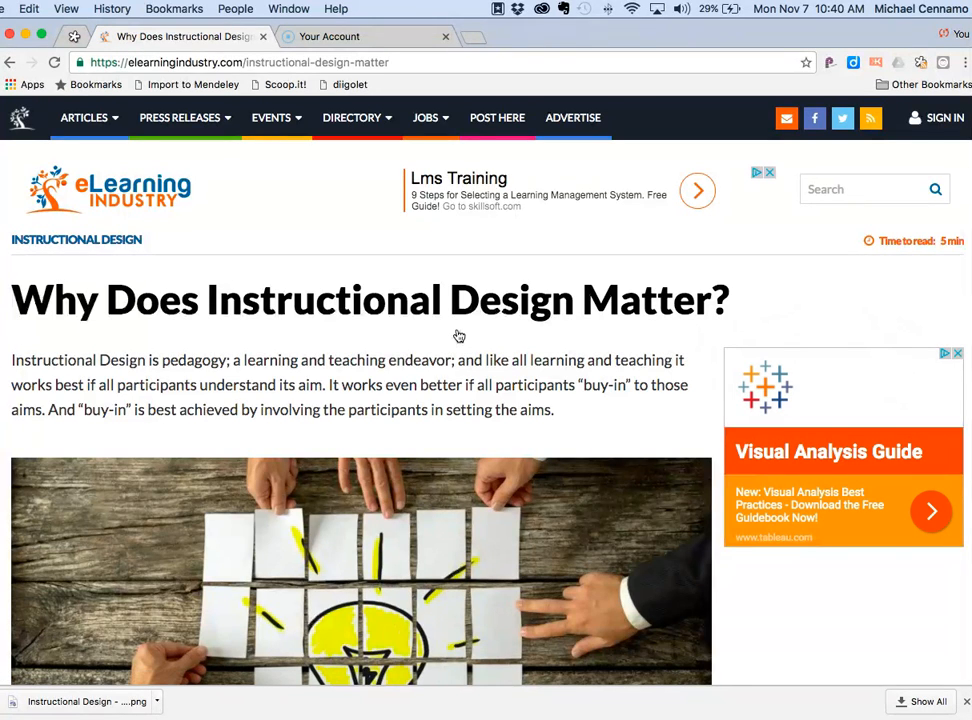
scroll(459, 336, down, 10)
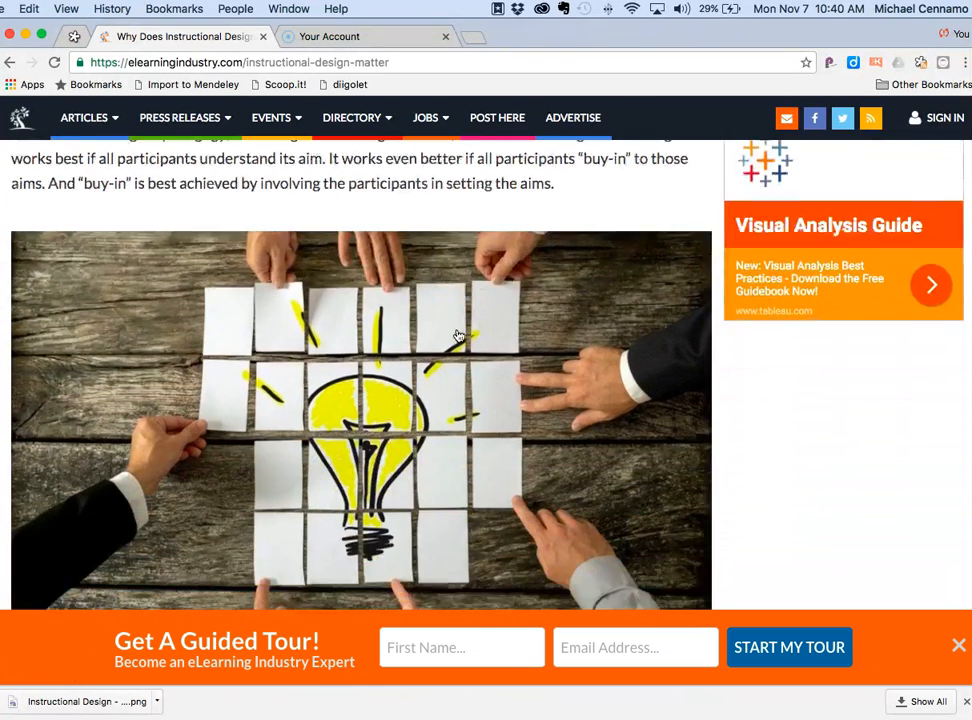
scroll(459, 336, down, 8)
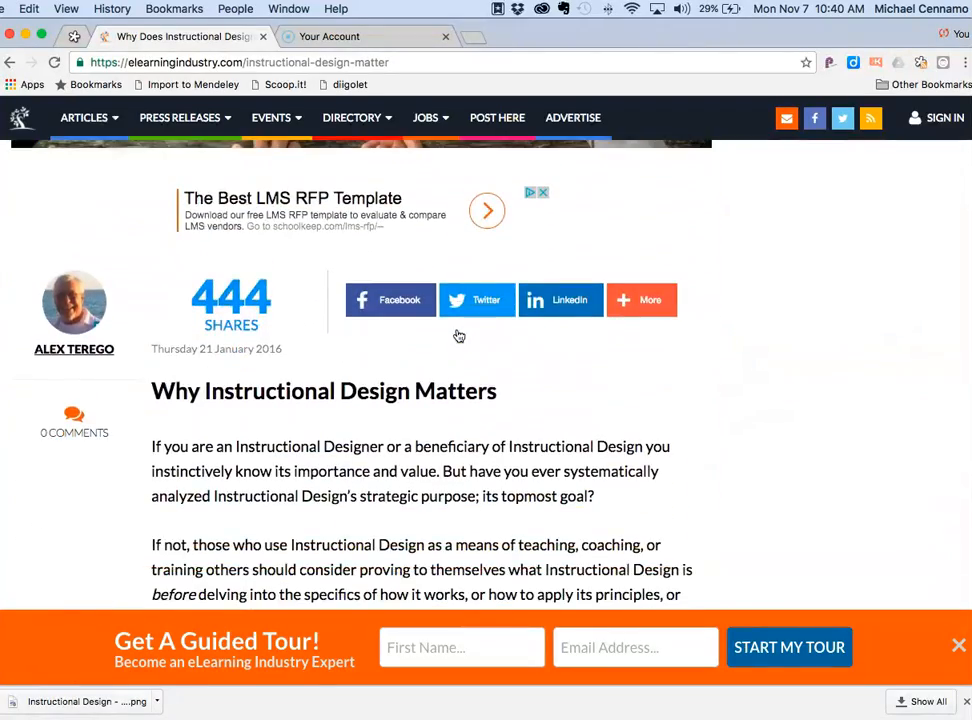
scroll(458, 370, down, 4)
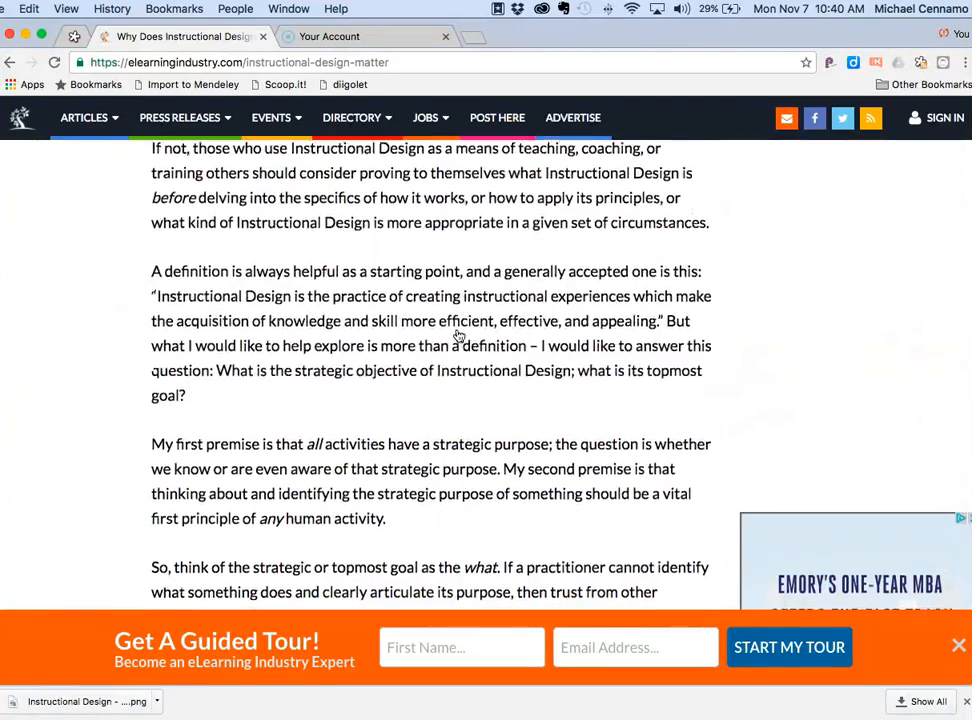
scroll(367, 371, down, 3)
scroll(367, 371, up, 4)
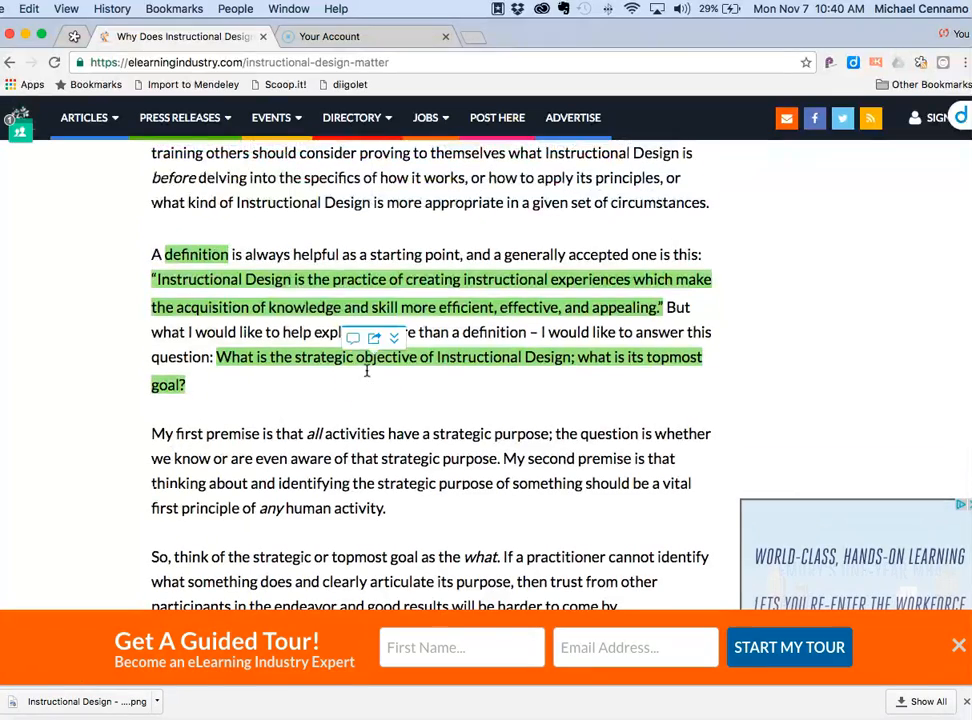
click(21, 222)
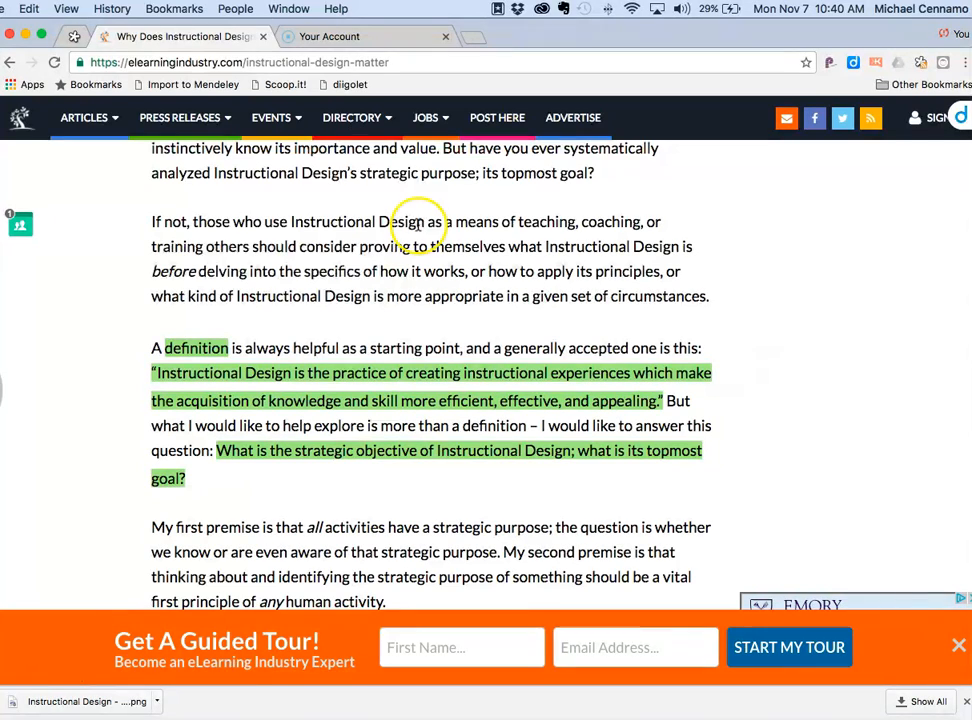
click(12, 63)
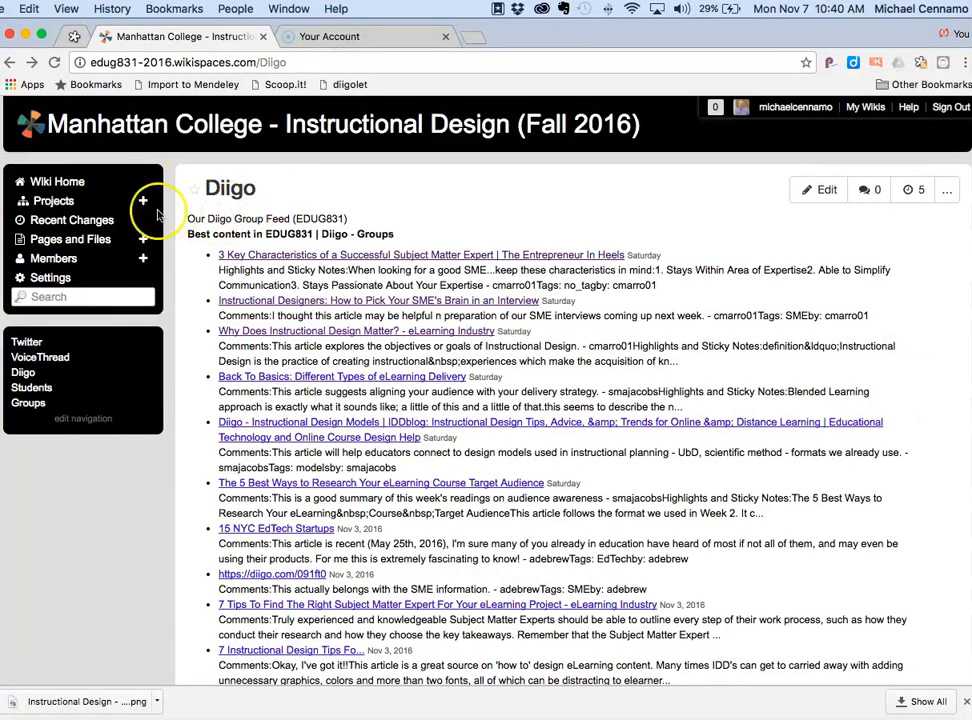
- Open the instructor's own page from the wiki's Students list
click(32, 406)
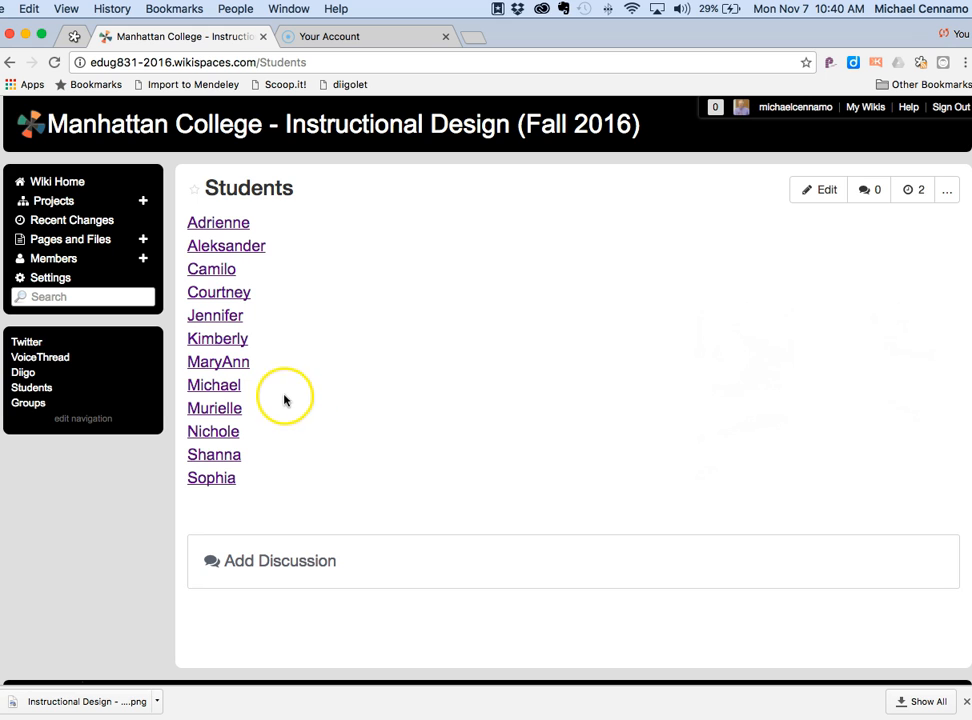
click(207, 386)
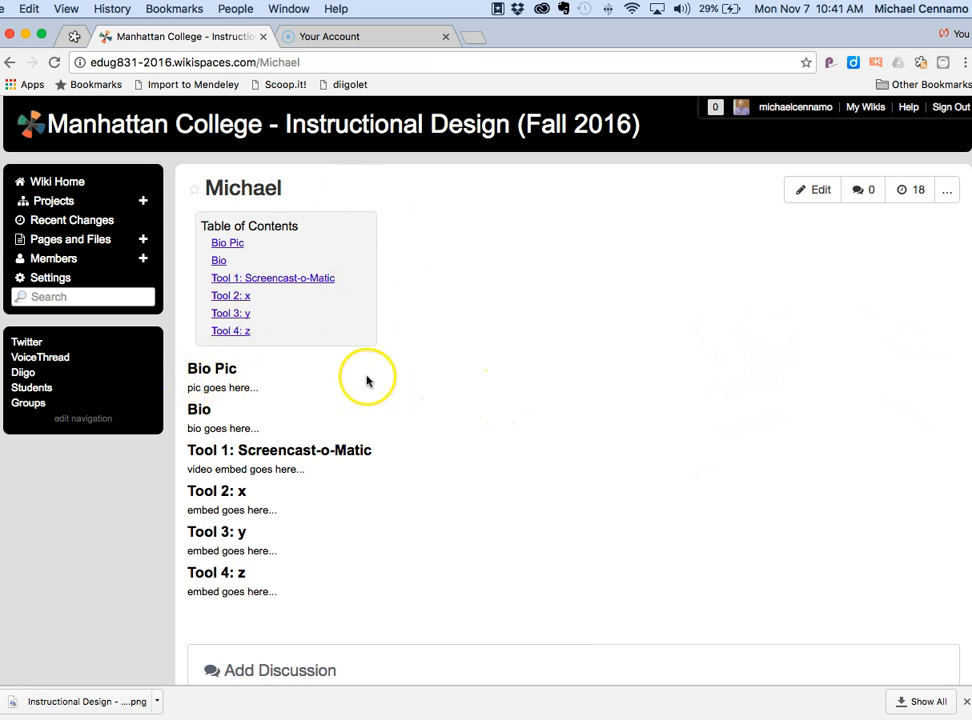
- Examine the page's section headings and the placeholder lines under Bio Pic, Bio and Tool 1: Screencast-o-Matic
click(195, 369)
drag(195, 369, 239, 369)
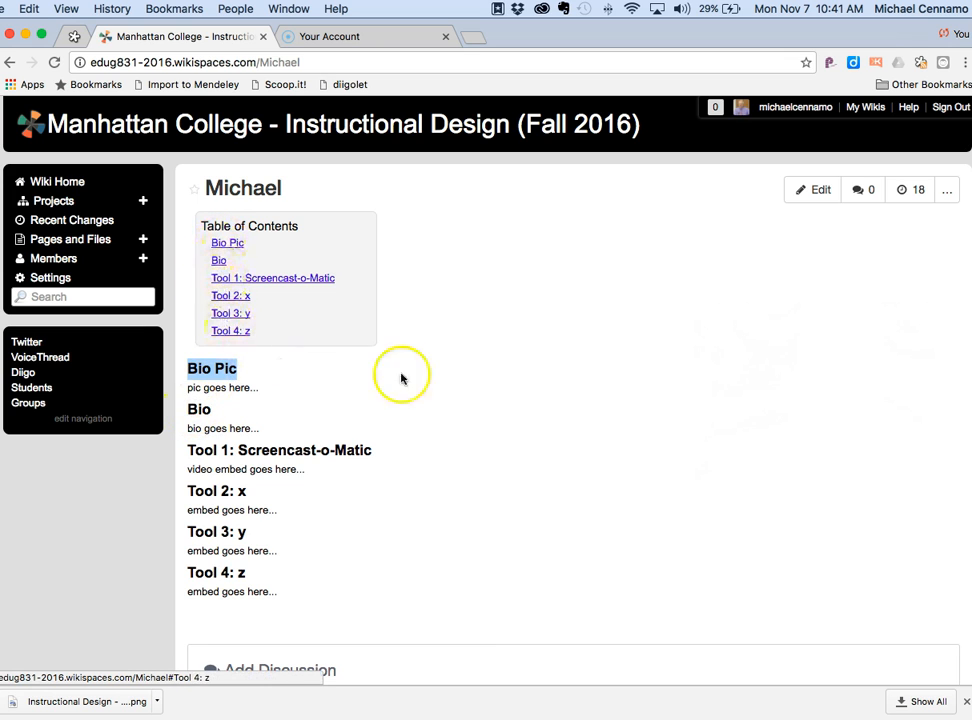
click(433, 439)
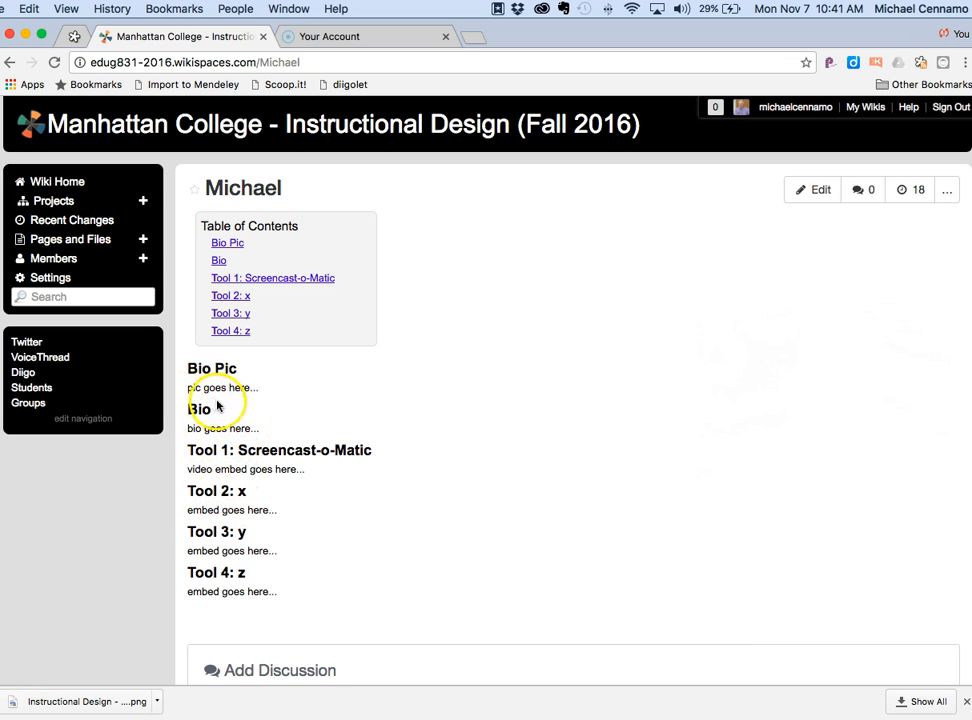
drag(188, 388, 264, 390)
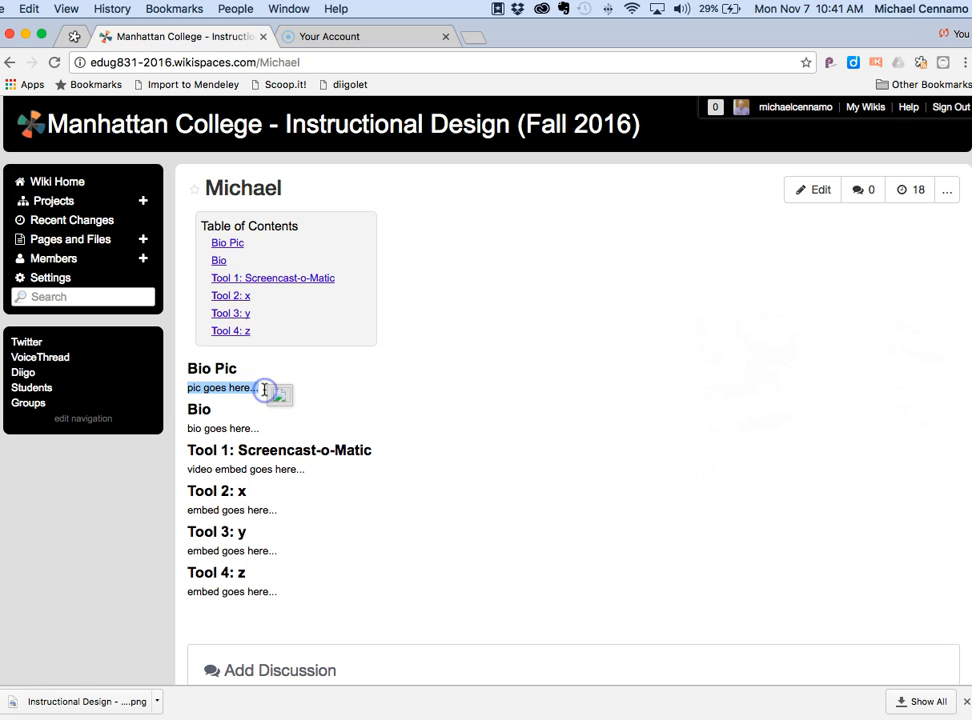
click(378, 384)
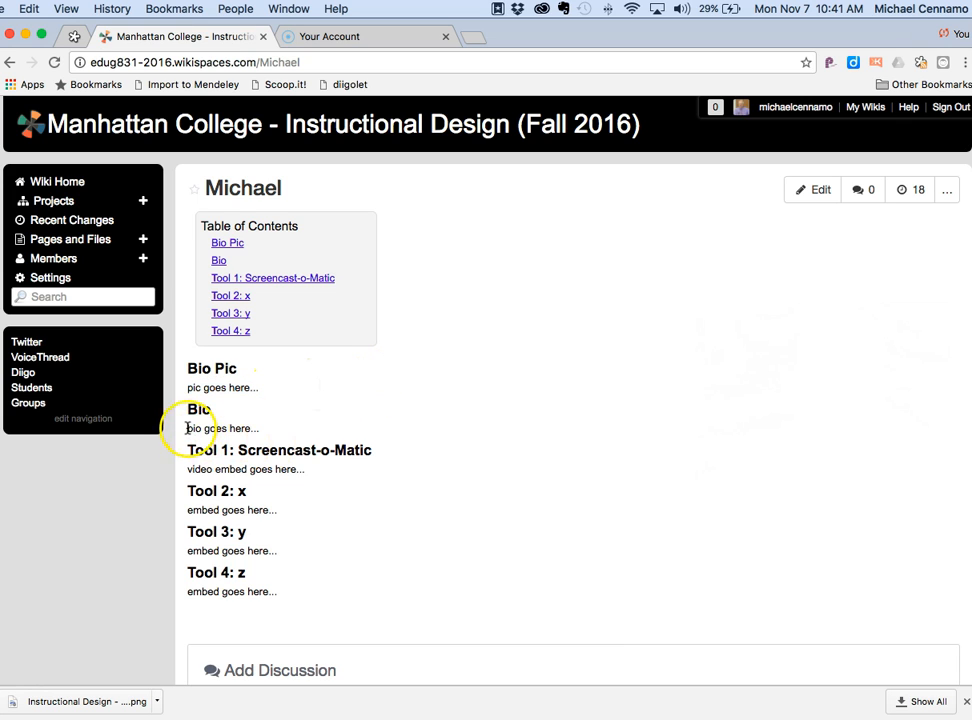
drag(190, 428, 262, 427)
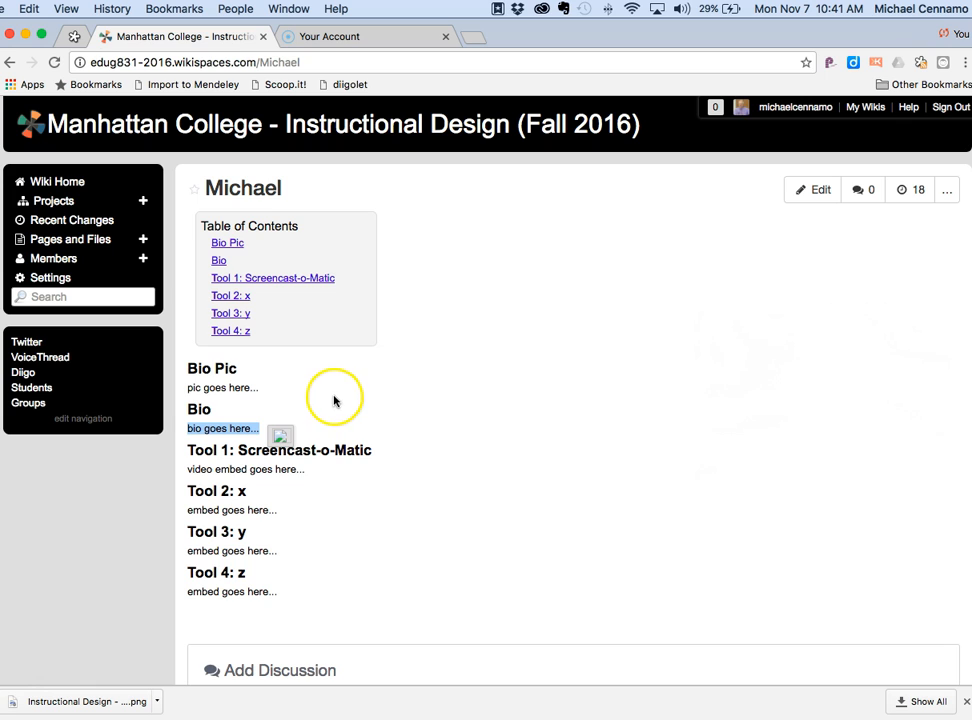
drag(187, 469, 308, 469)
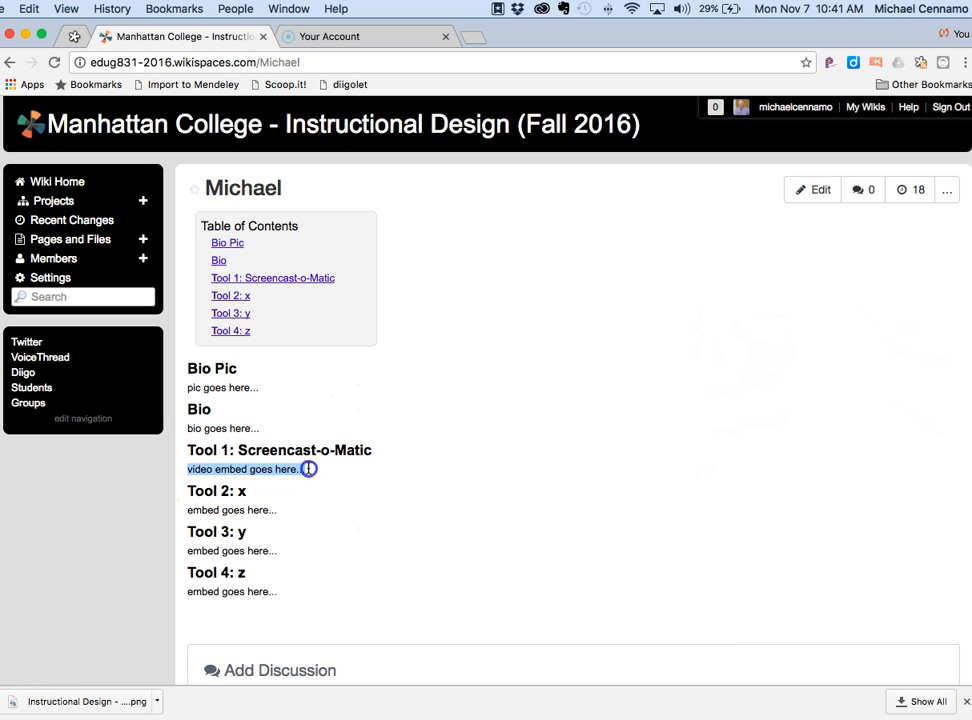
click(420, 584)
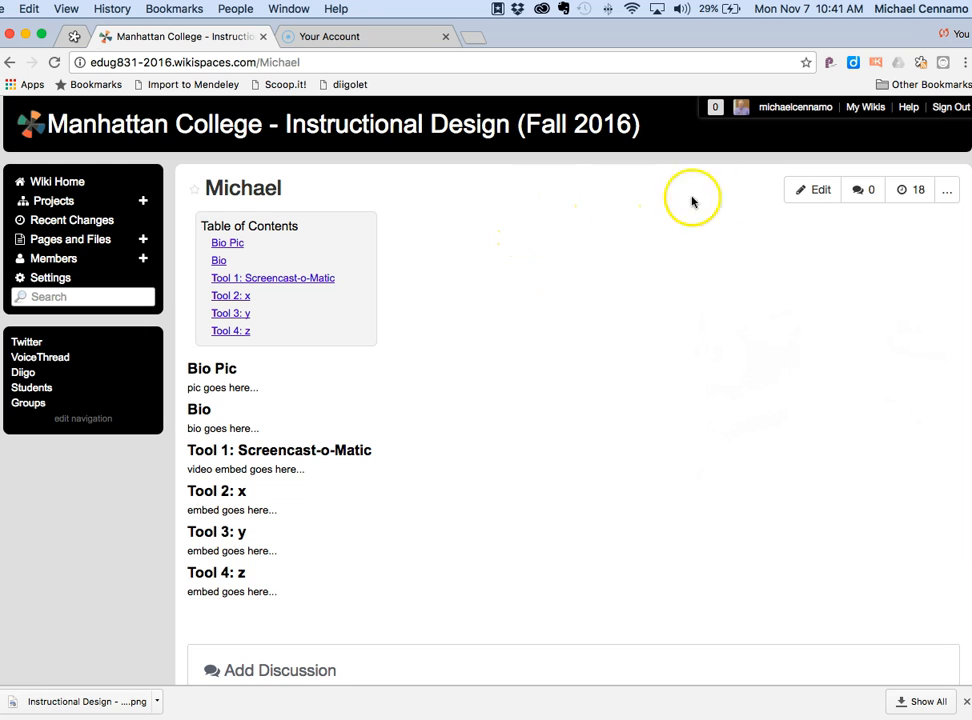
- Open the page for editing and delete the placeholder text "pic goes here..." under the Bio Pic heading
click(813, 191)
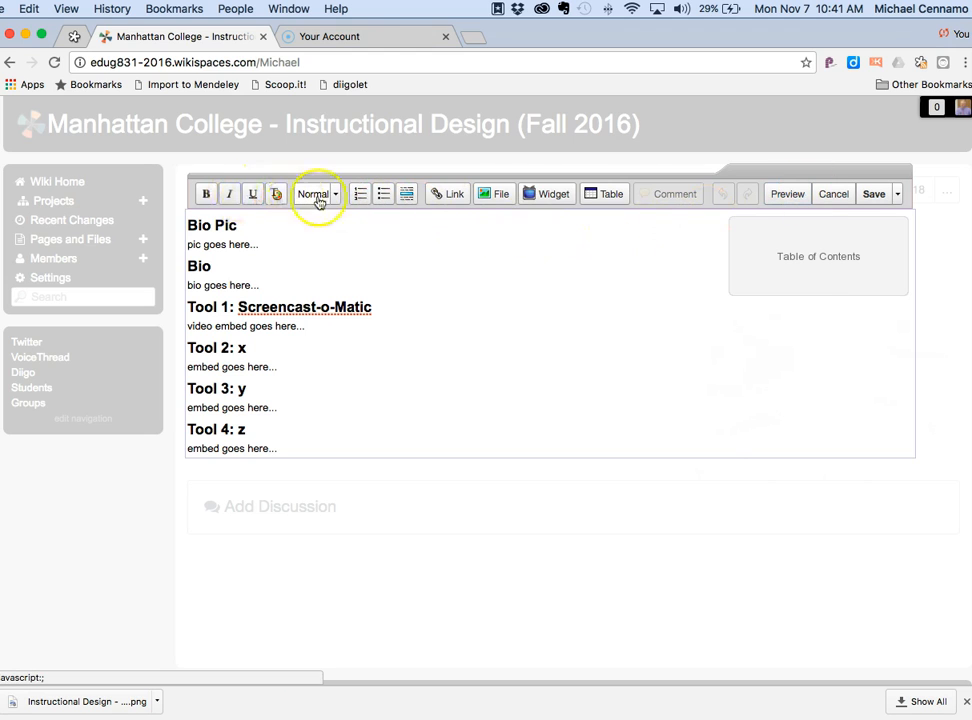
click(265, 245)
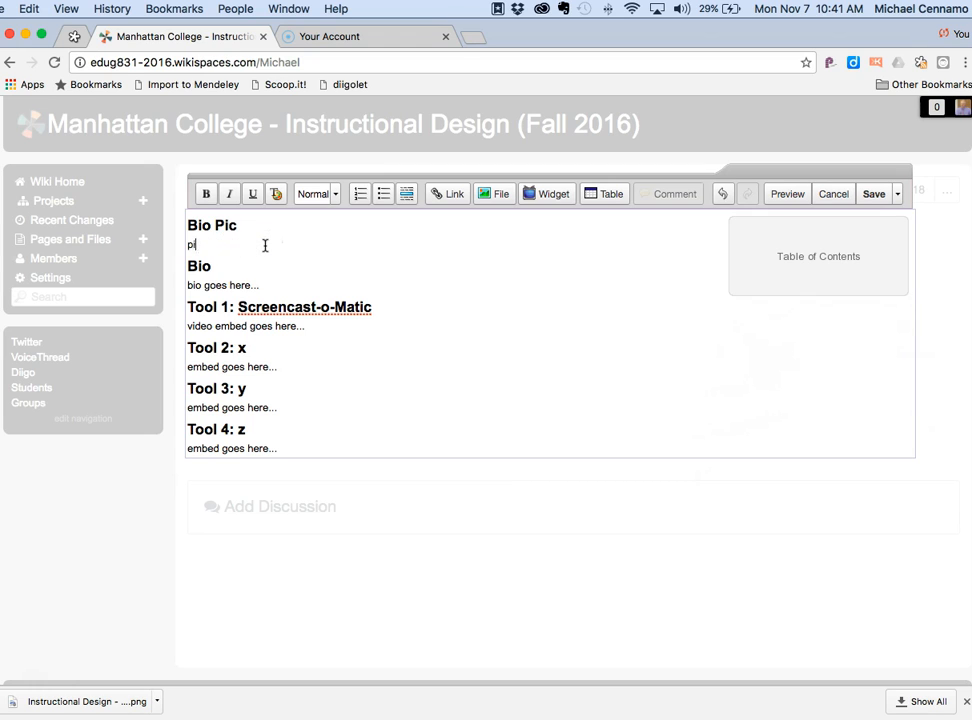
- Upload the instructor's portrait picture from the Desktop and insert it under the Bio Pic heading
click(493, 196)
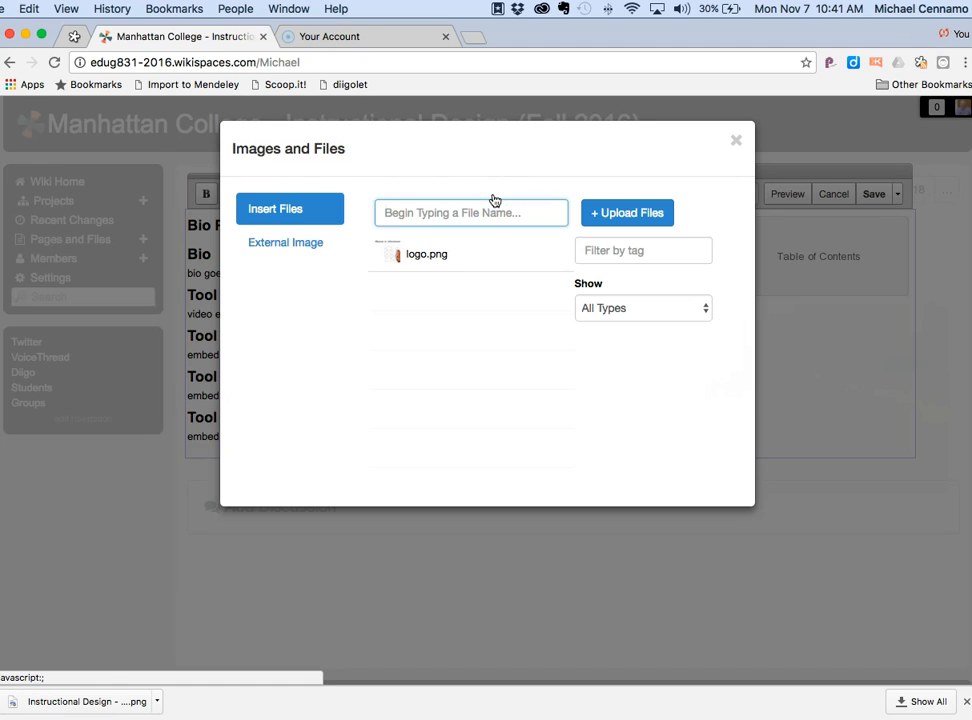
click(621, 216)
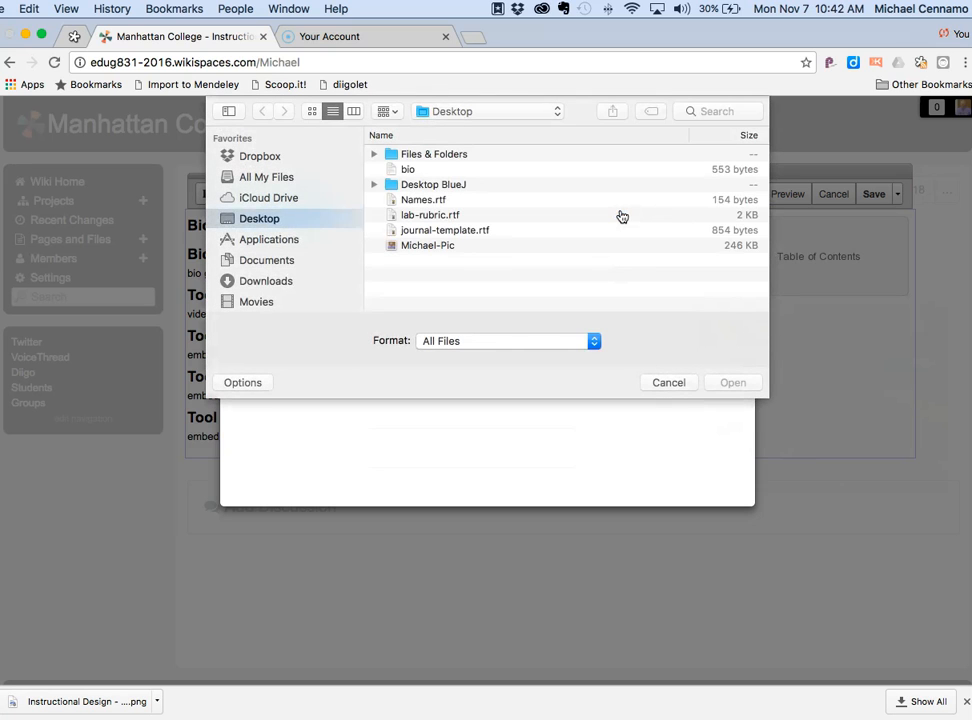
click(421, 246)
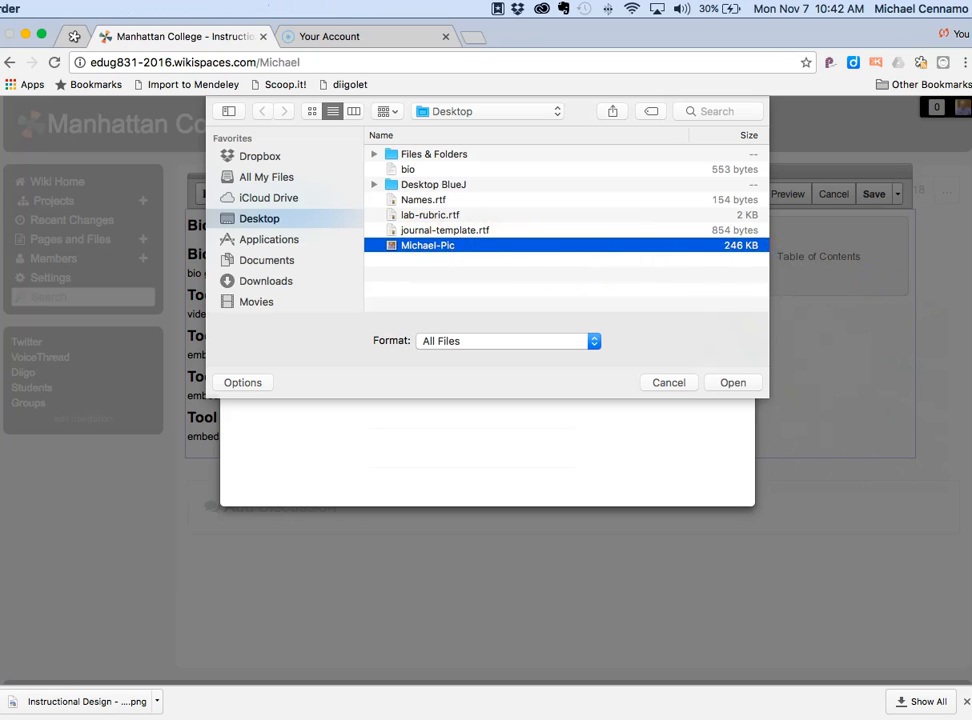
click(730, 326)
click(731, 385)
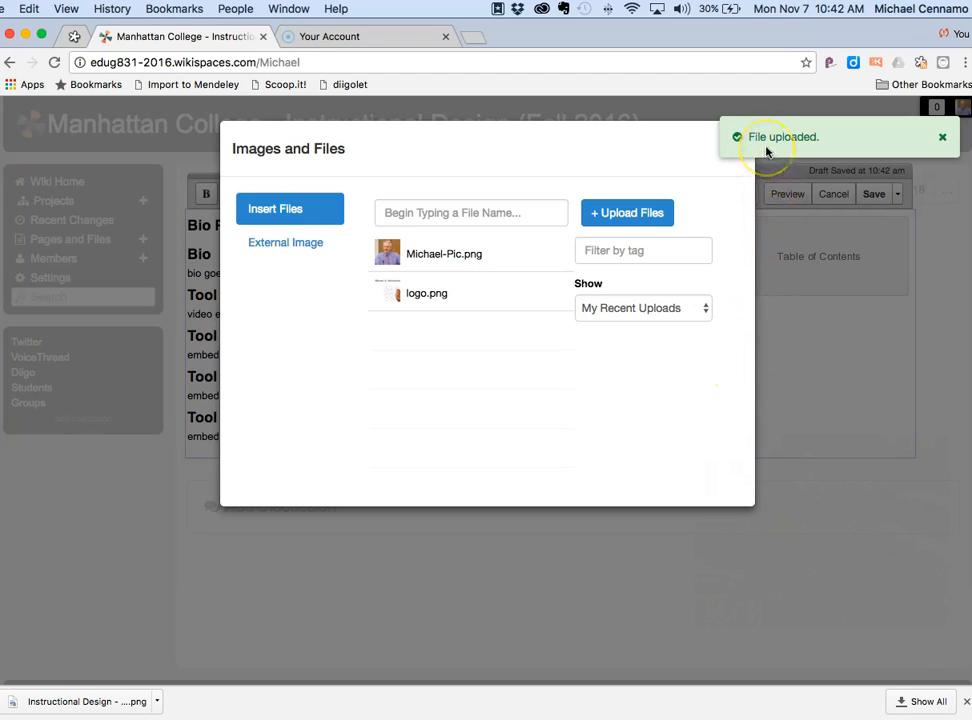
click(432, 255)
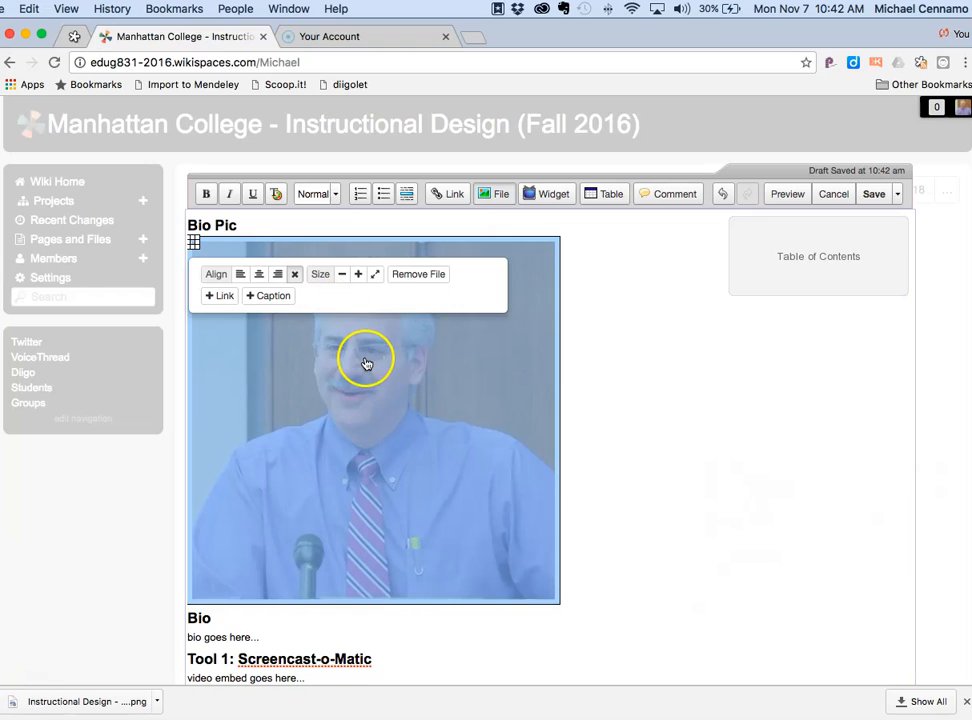
- Shrink the portrait picture under the Bio Pic heading by four size increments and deselect it
click(341, 274)
scroll(355, 490, down, 1)
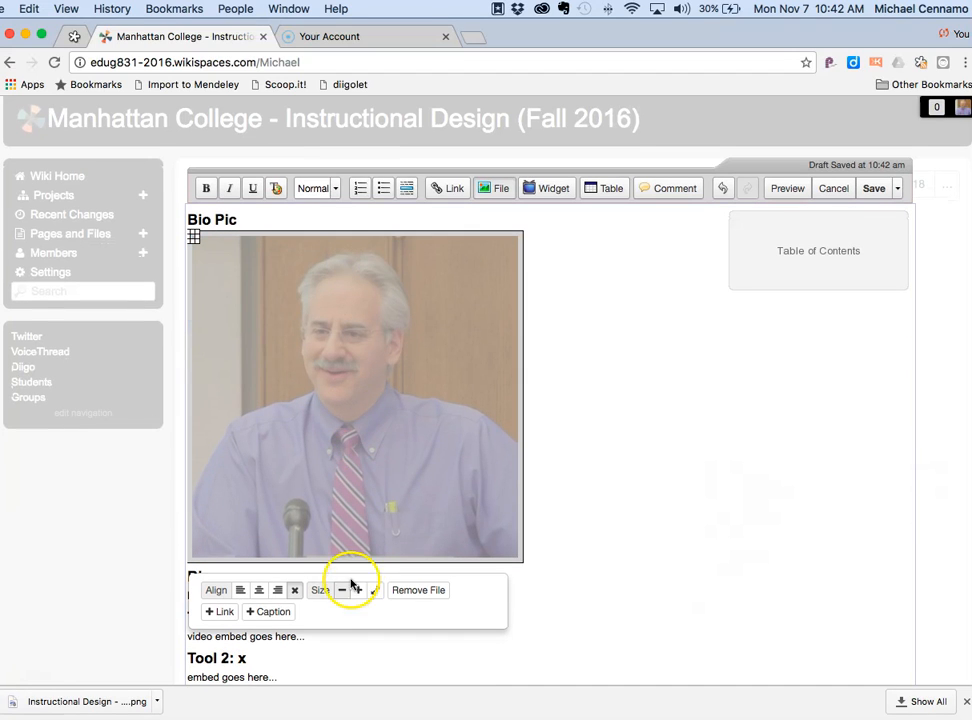
click(341, 590)
click(341, 554)
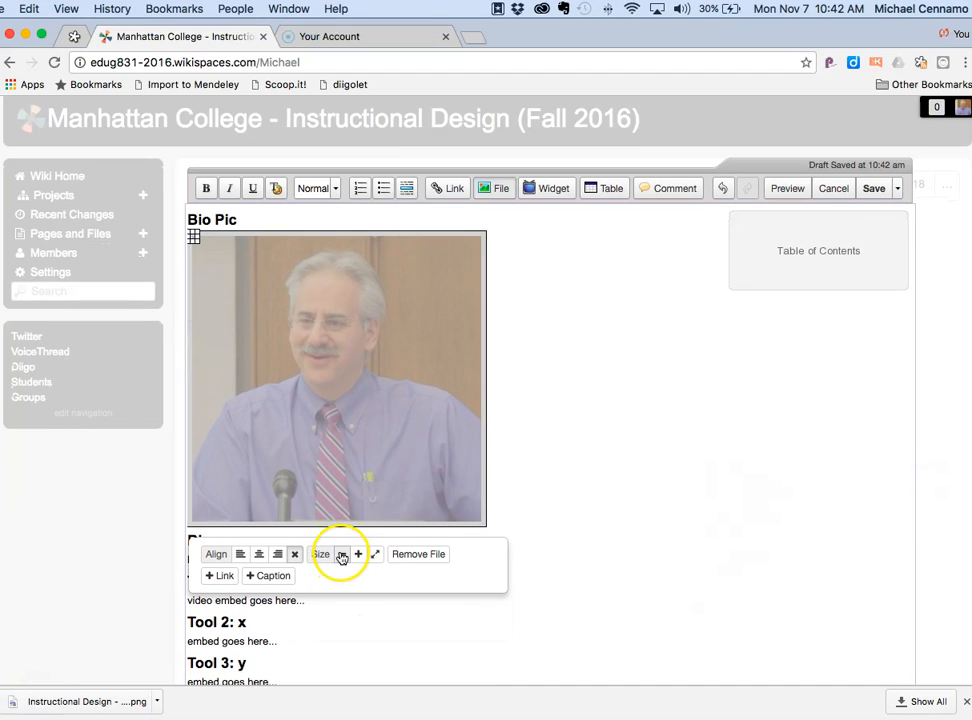
click(341, 518)
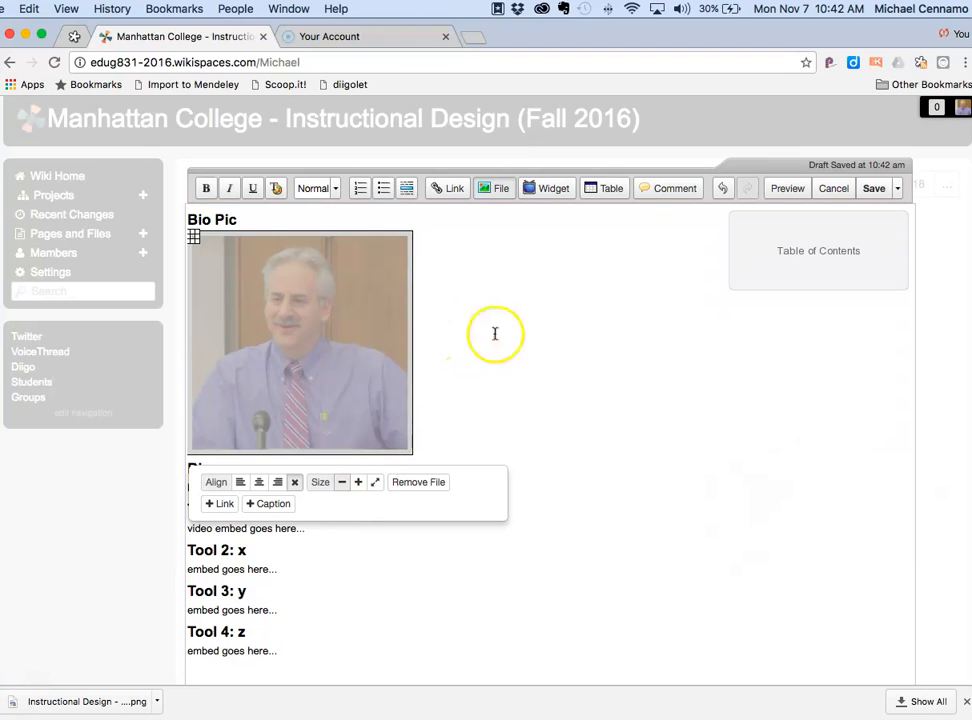
click(590, 335)
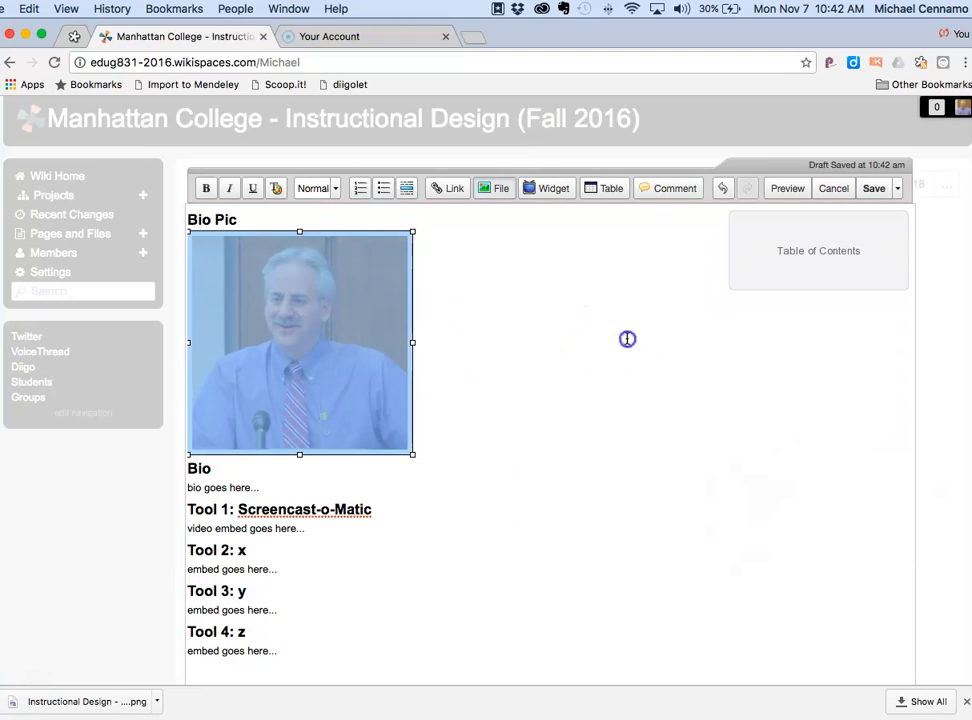
click(627, 339)
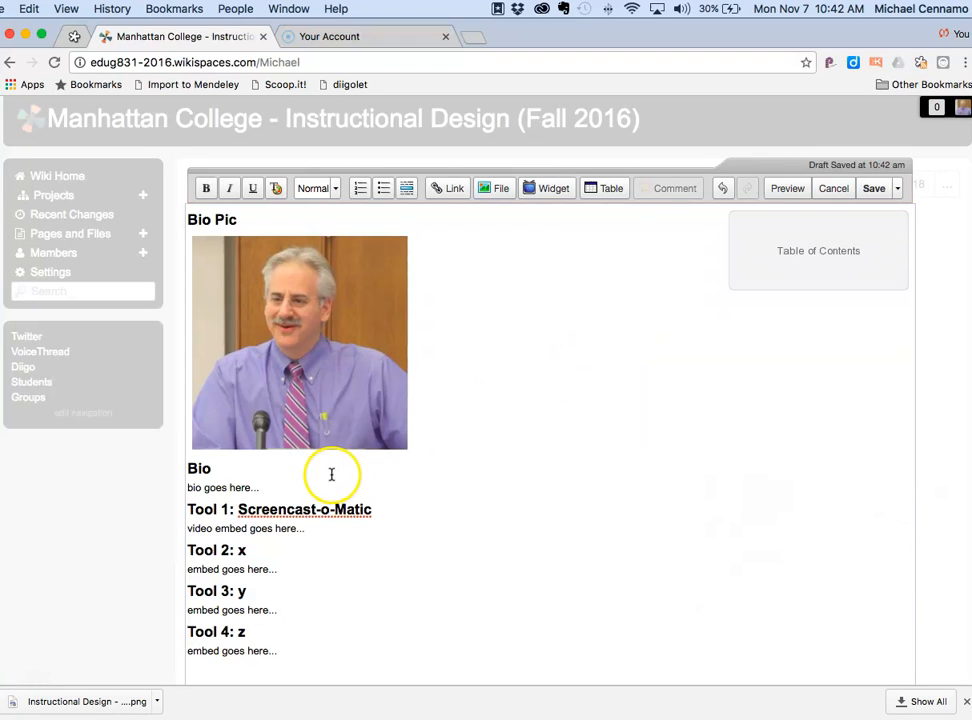
- Replace the placeholder "bio goes here..." with a paragraph introducing the instructor, the work at Columbia University and the tools used this semester
click(266, 487)
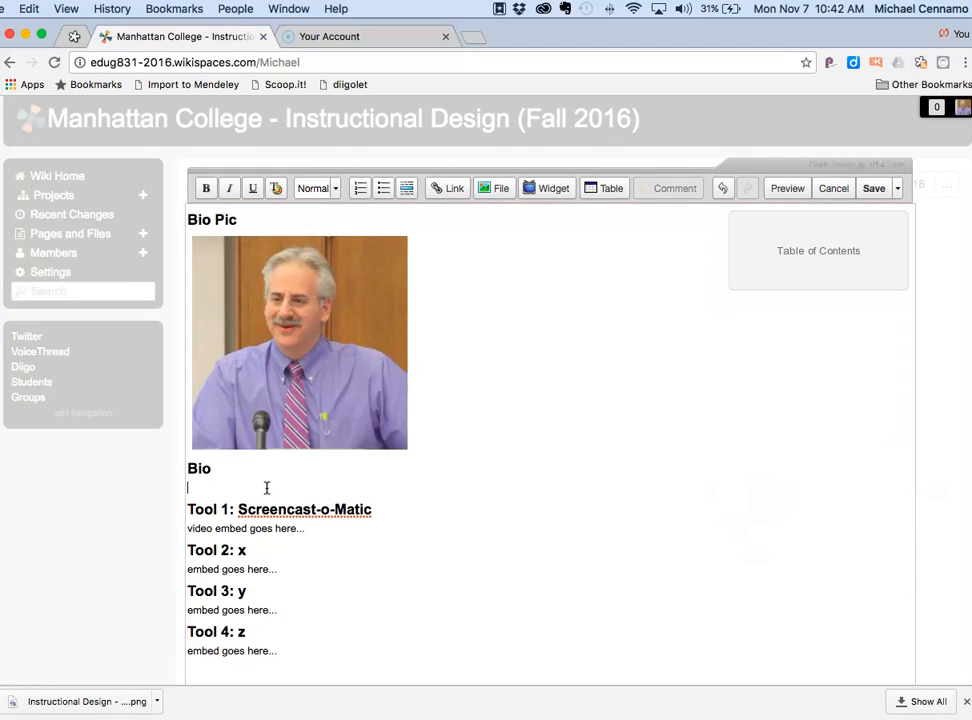
text(I'm Michael, and I'll be your Instructor this semester. I'm a doctoral student and instructor at Columbia University, and I work there during the day as an Educational Technologist at Columbia's School of Professional Studies, or SPS. I'm interested in using different kinds of technologies to help in the teaching and learning process, so I'll be using a few tools with you throughout the semester. Please don't be nervous - you're going to be mastering them before you know it! Good luck, have fun, and don't worry! We'll take this one step at a time.)
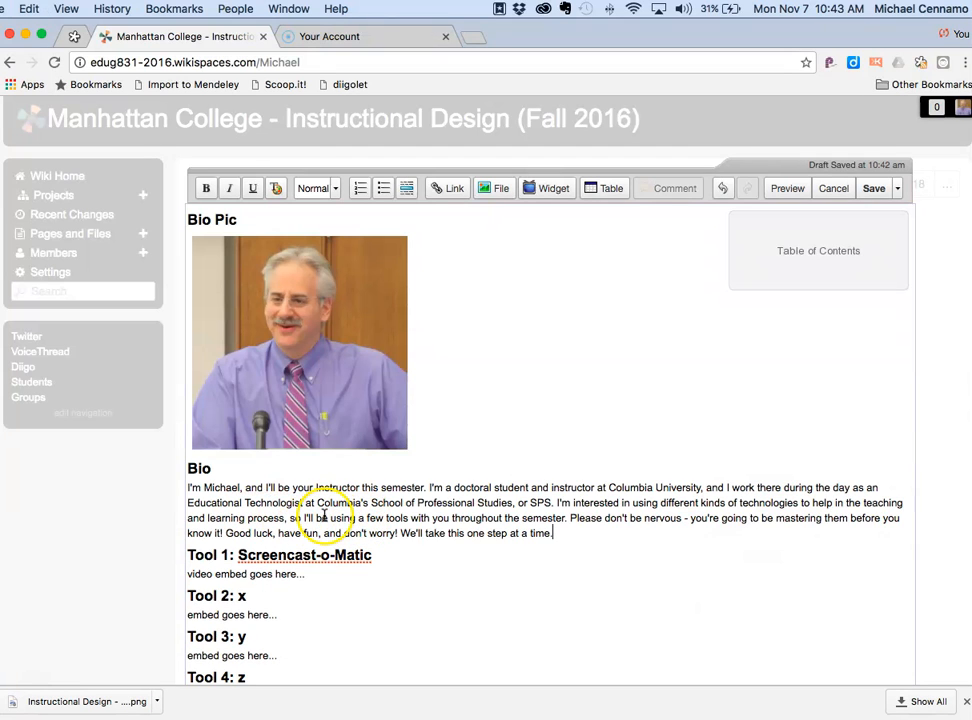
drag(317, 503, 475, 502)
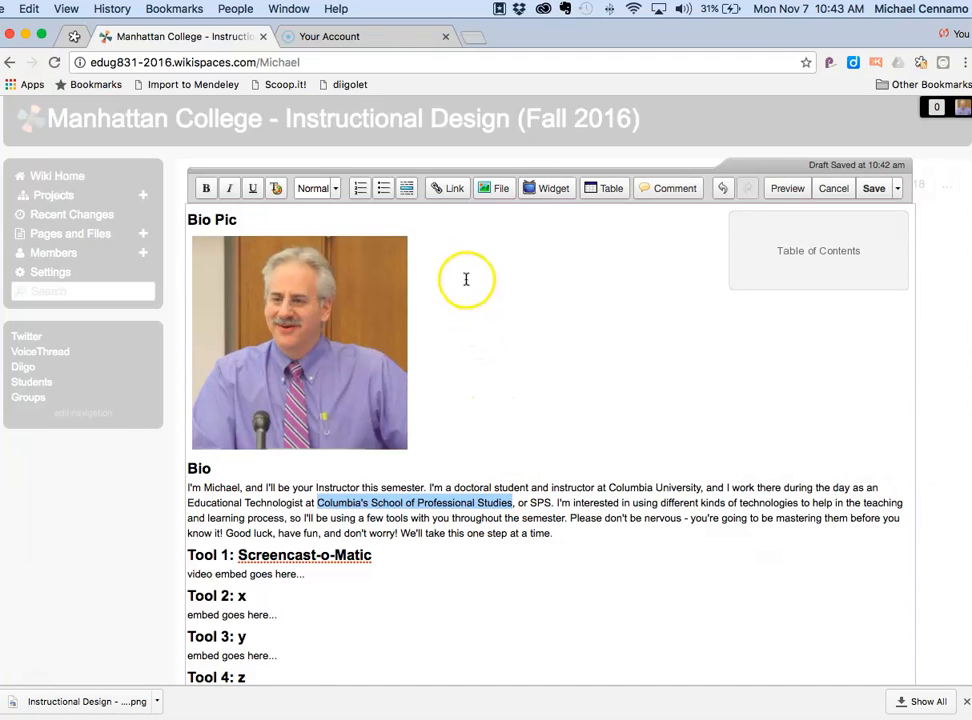
click(451, 191)
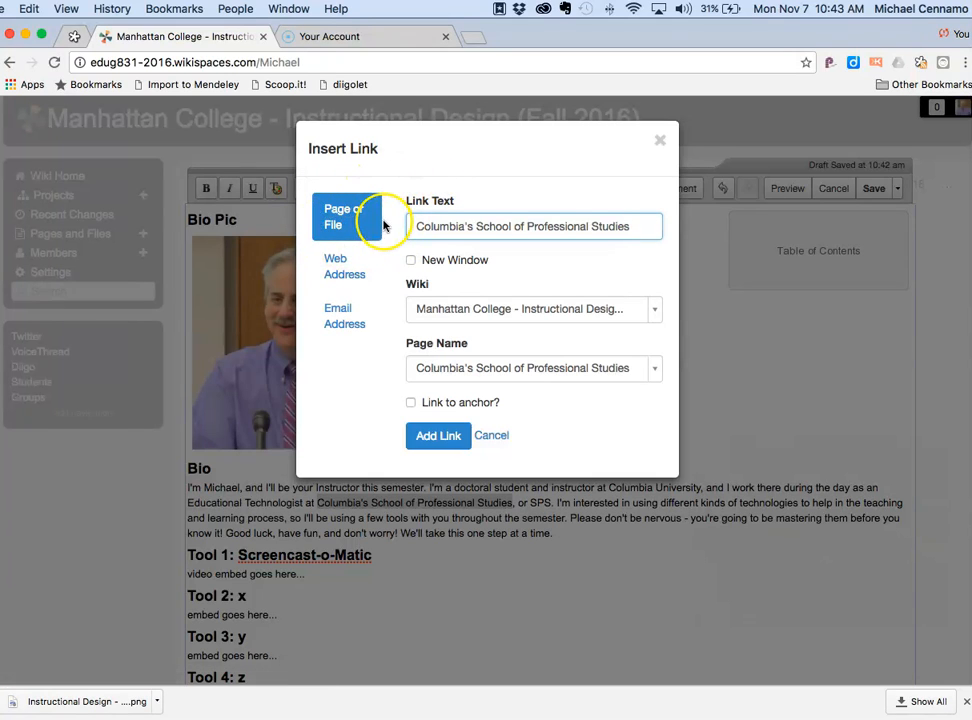
click(340, 268)
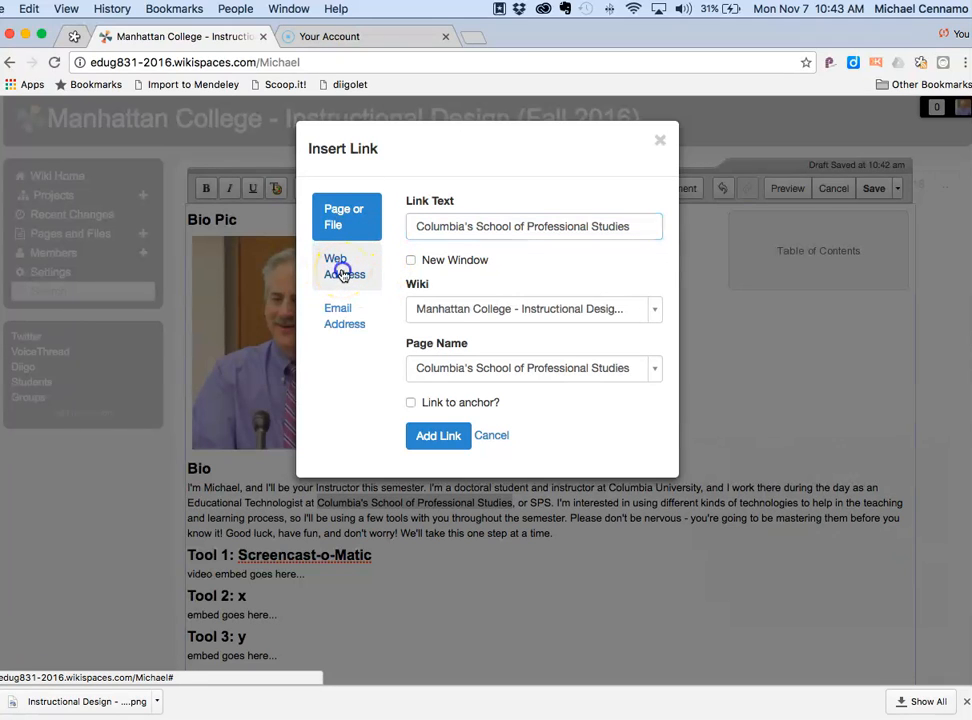
click(411, 261)
click(440, 310)
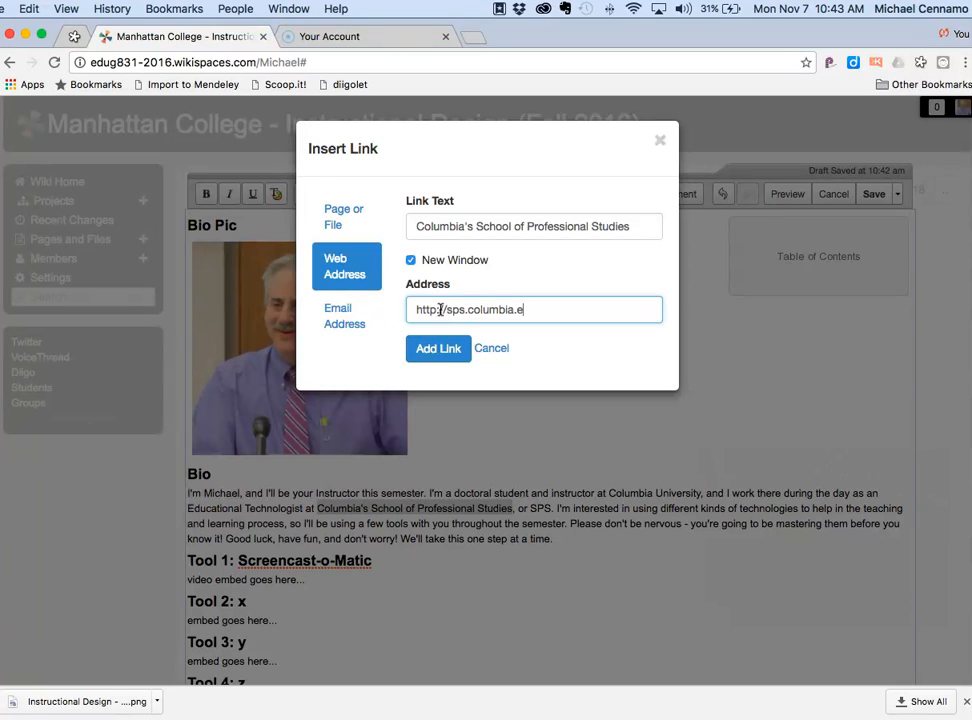
click(415, 352)
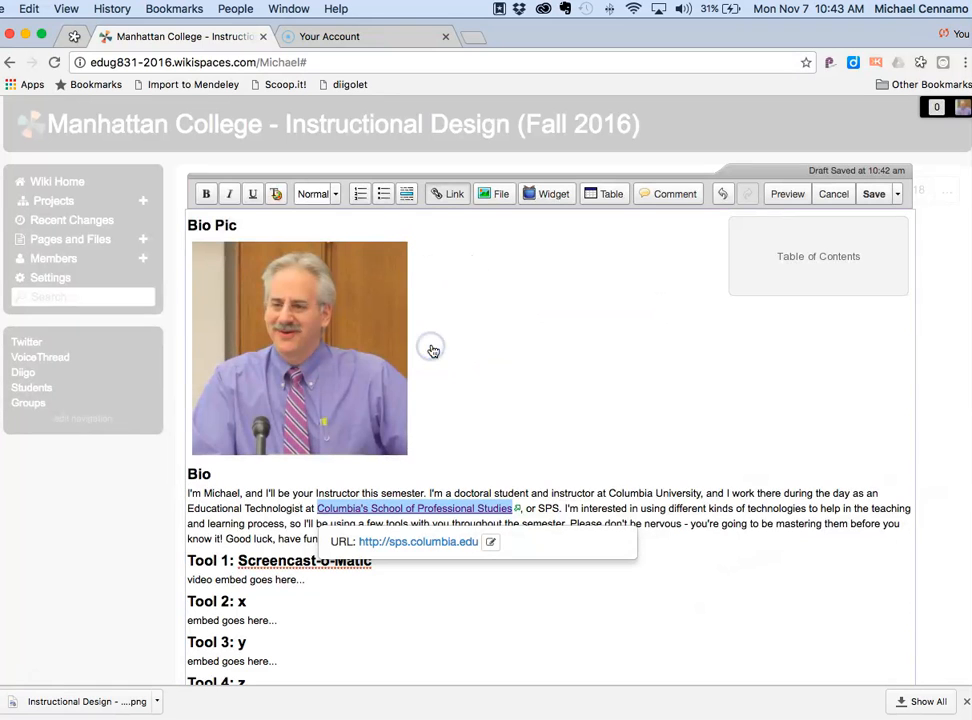
click(456, 373)
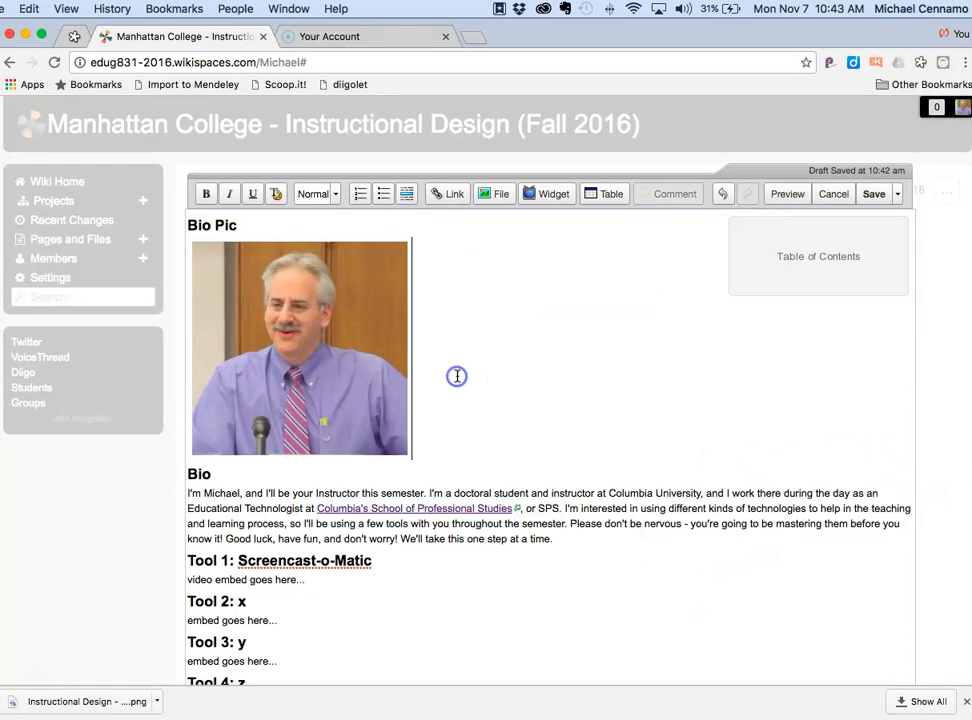
- Save the page, test the Columbia's School of Professional Studies link in the Bio and close the site it opens
click(872, 194)
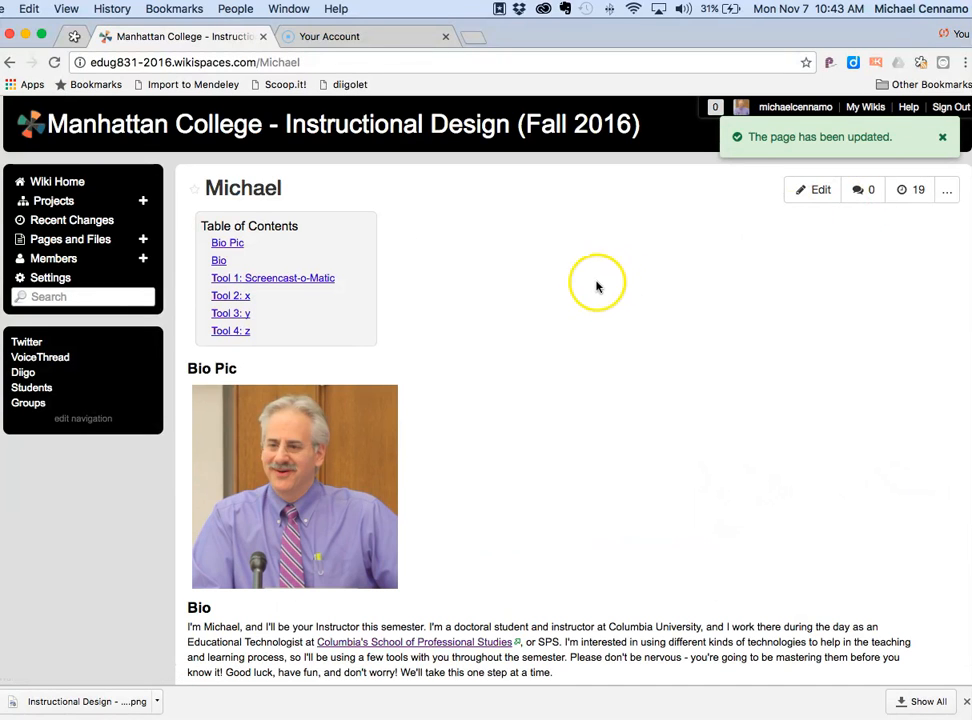
scroll(506, 318, down, 5)
scroll(506, 318, down, 2)
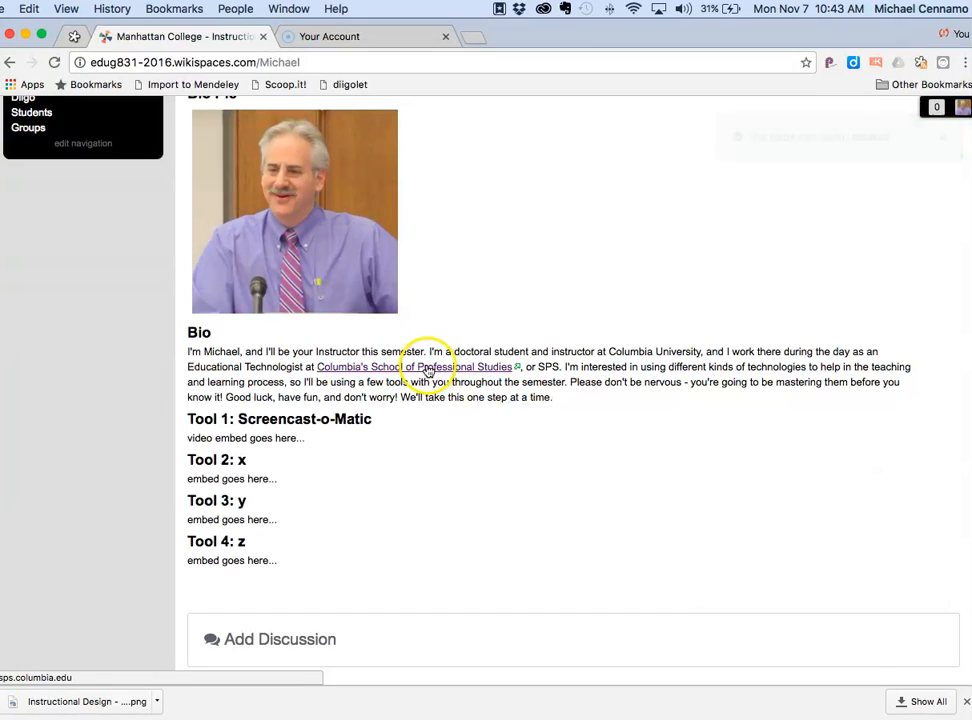
click(429, 368)
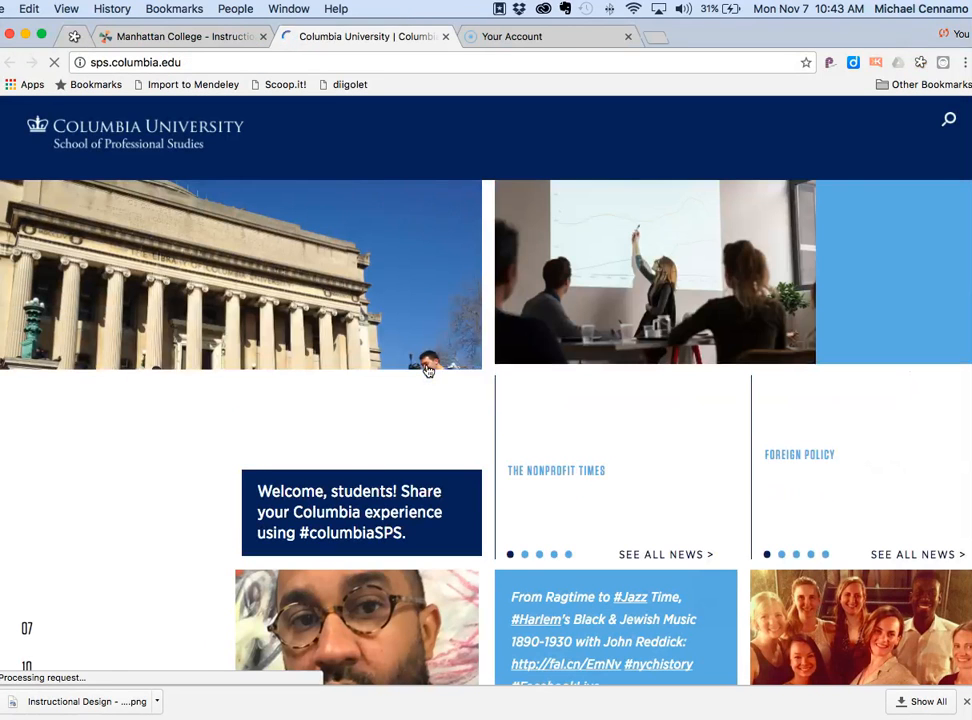
click(446, 37)
scroll(472, 466, up, 2)
scroll(472, 466, up, 3)
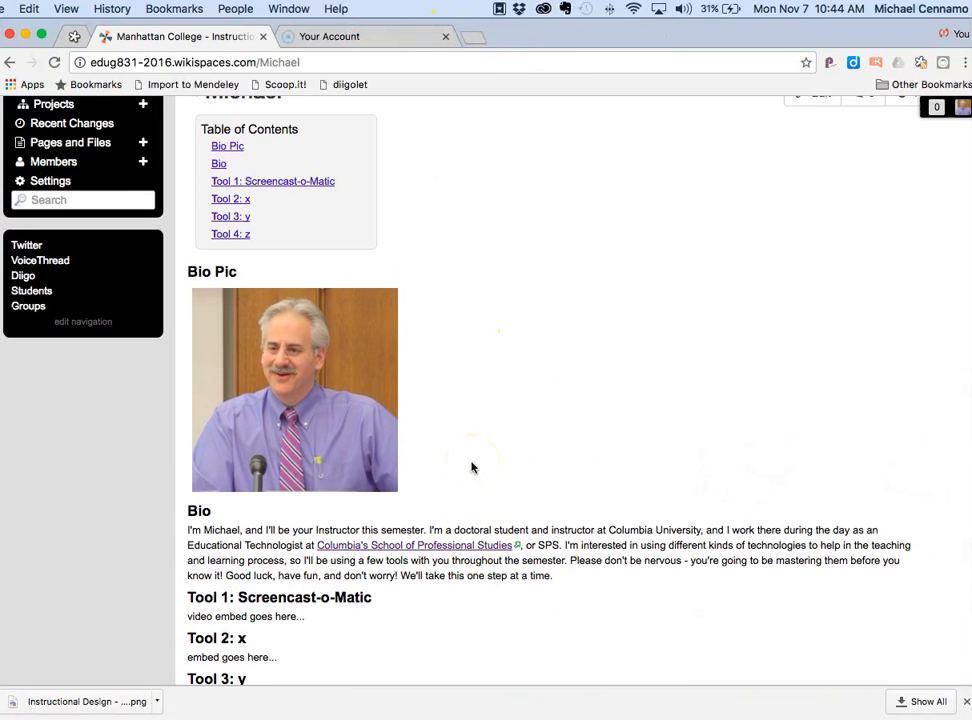
scroll(472, 440, down, 5)
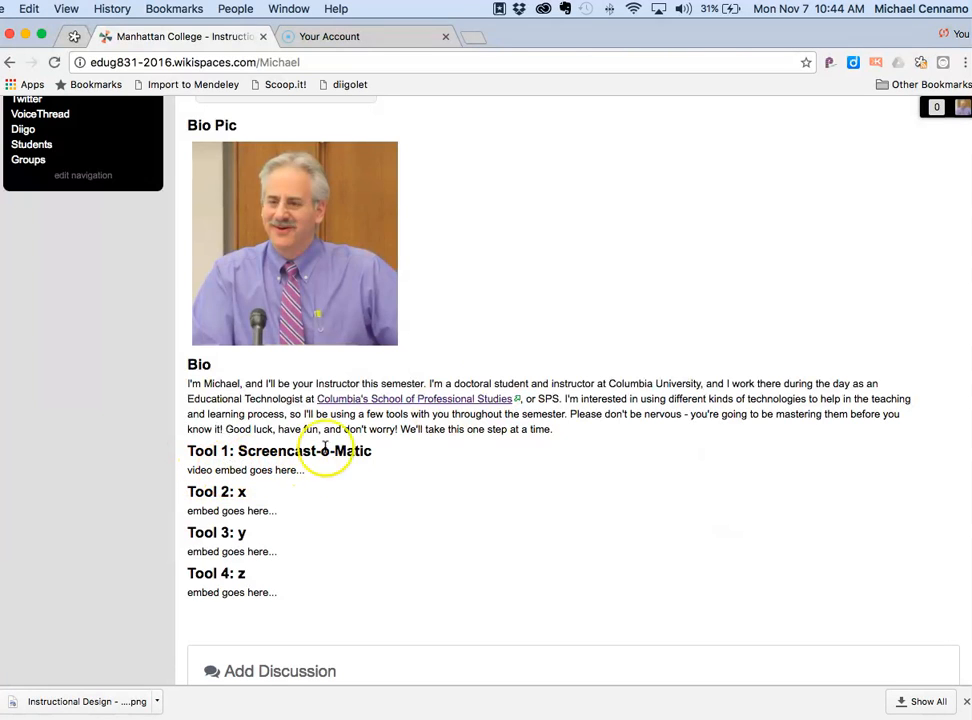
scroll(647, 260, up, 5)
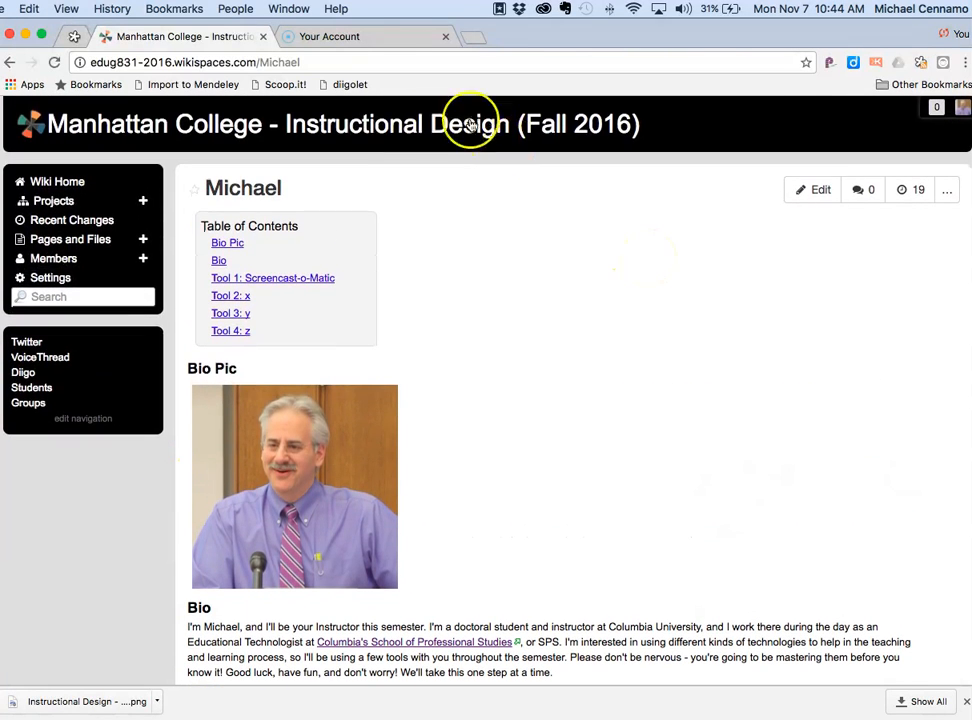
- Switch to the Screencast-O-Matic account and copy the Full (1280px) embed code of the "VoiceThread Editing" upload
click(350, 37)
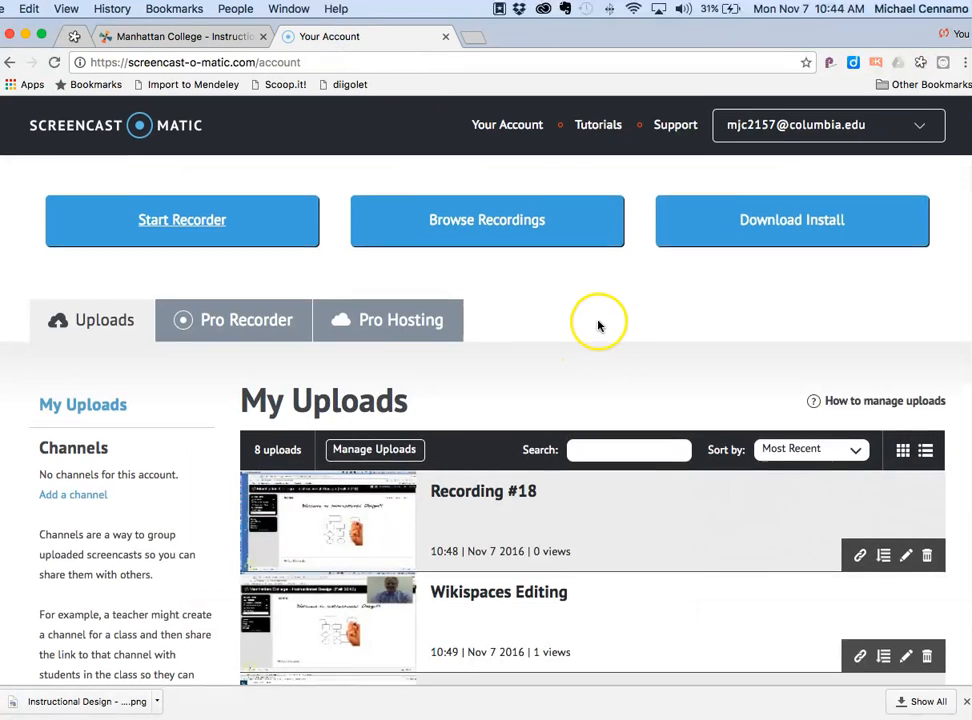
scroll(600, 327, down, 5)
scroll(599, 326, down, 3)
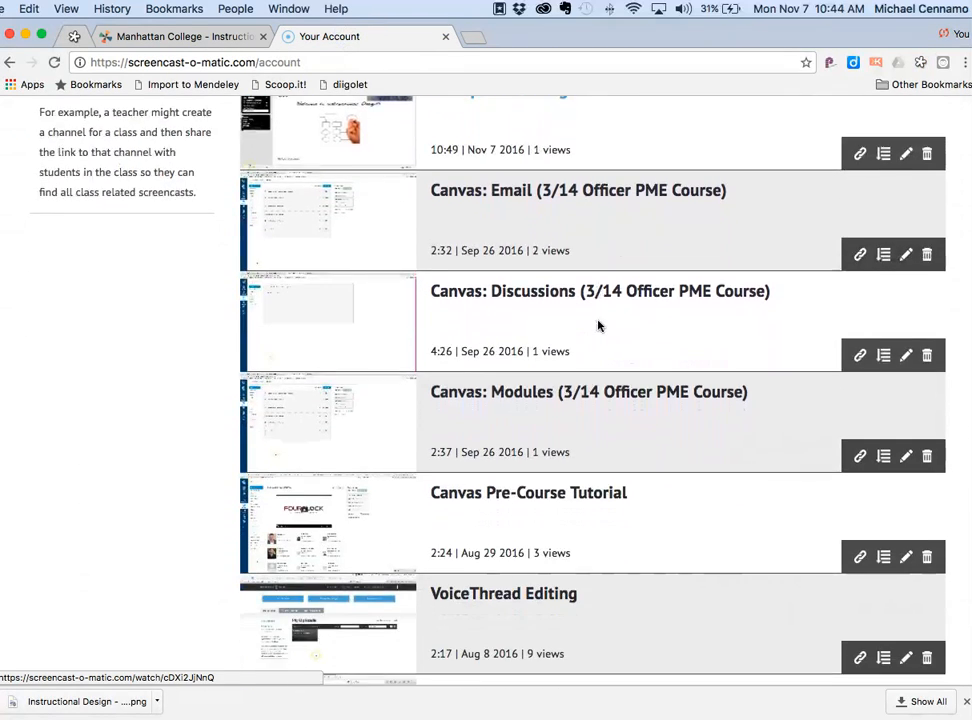
scroll(598, 325, down, 2)
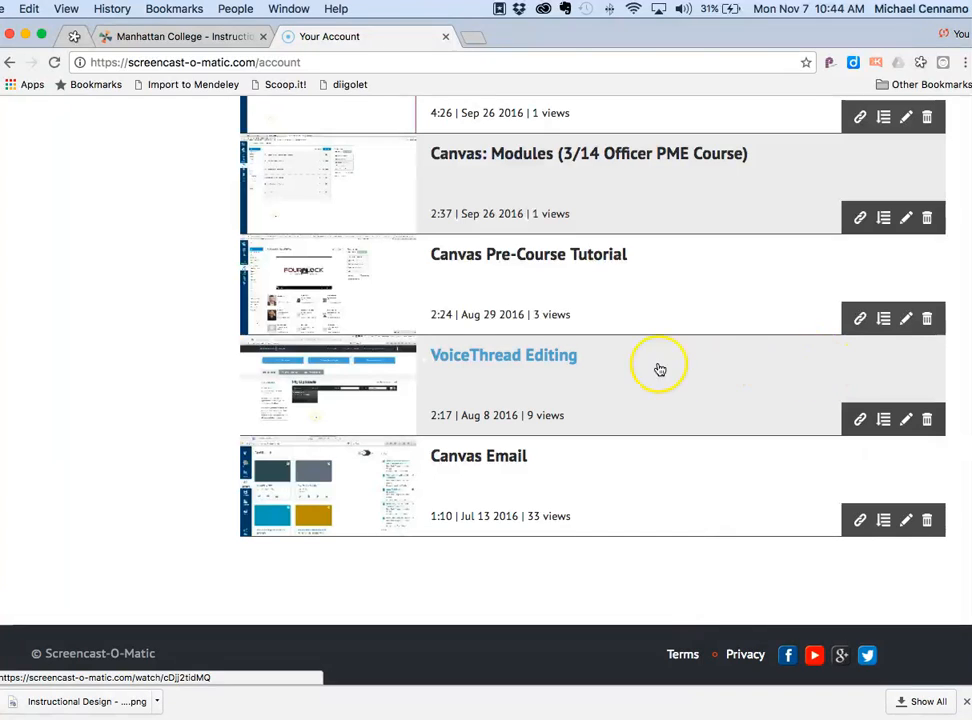
click(861, 419)
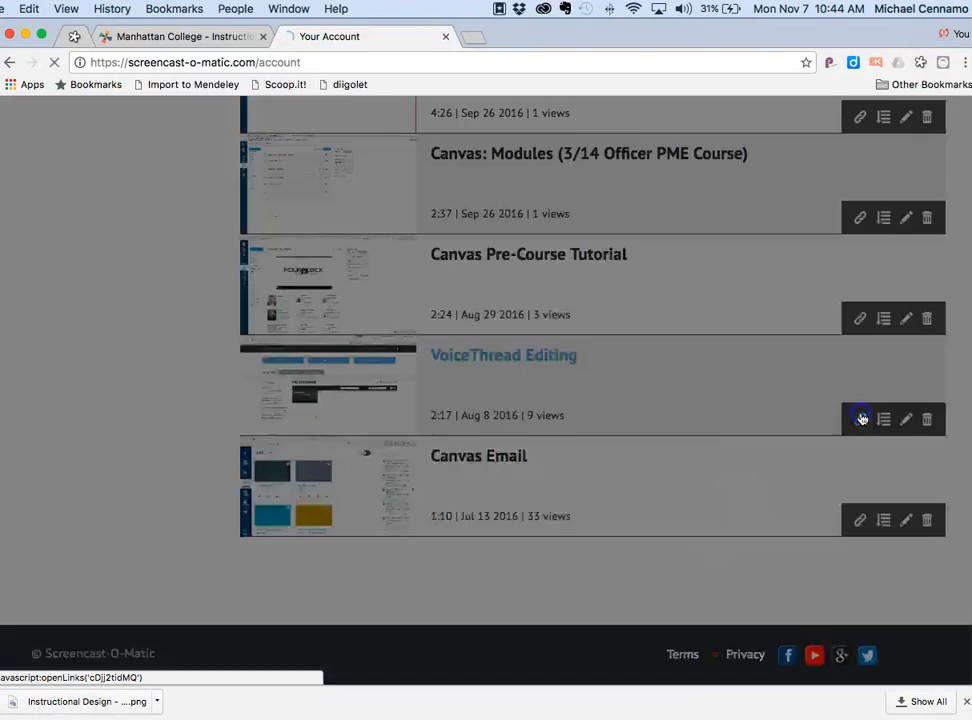
drag(272, 357, 385, 357)
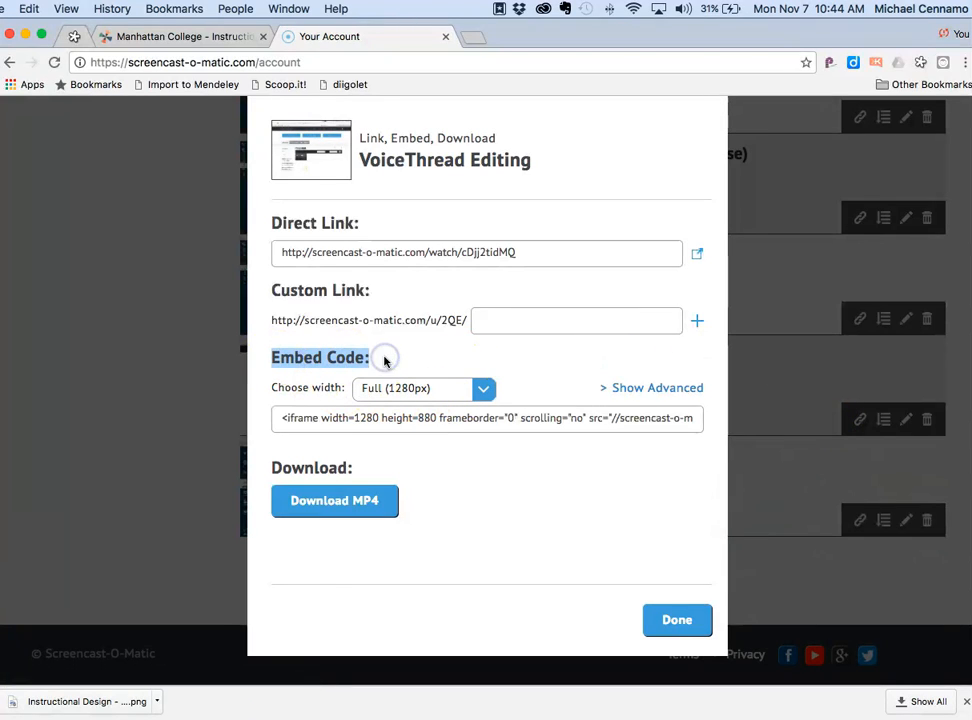
click(375, 419)
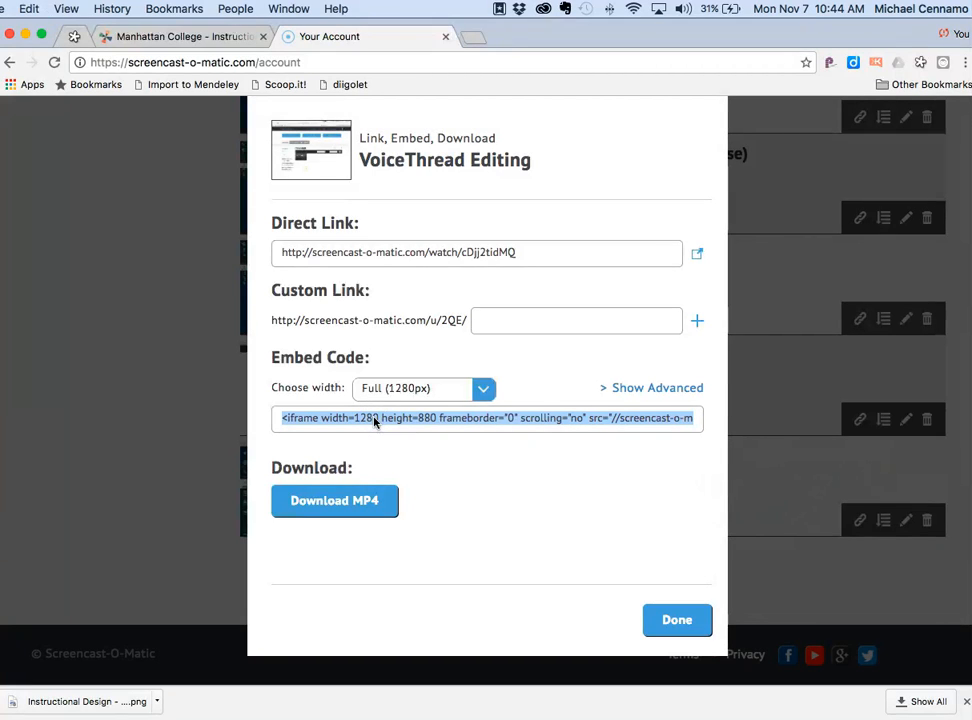
click(673, 621)
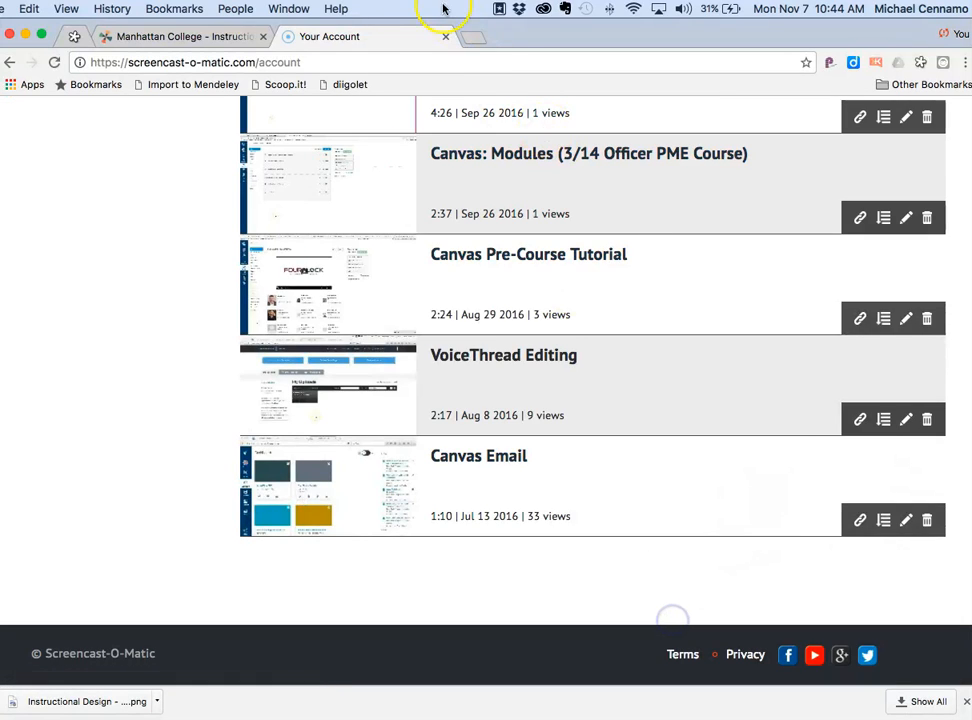
- Return to the wiki page, open it for editing and delete "video embed goes here..." under Tool 1: Screencast-o-Matic
click(206, 36)
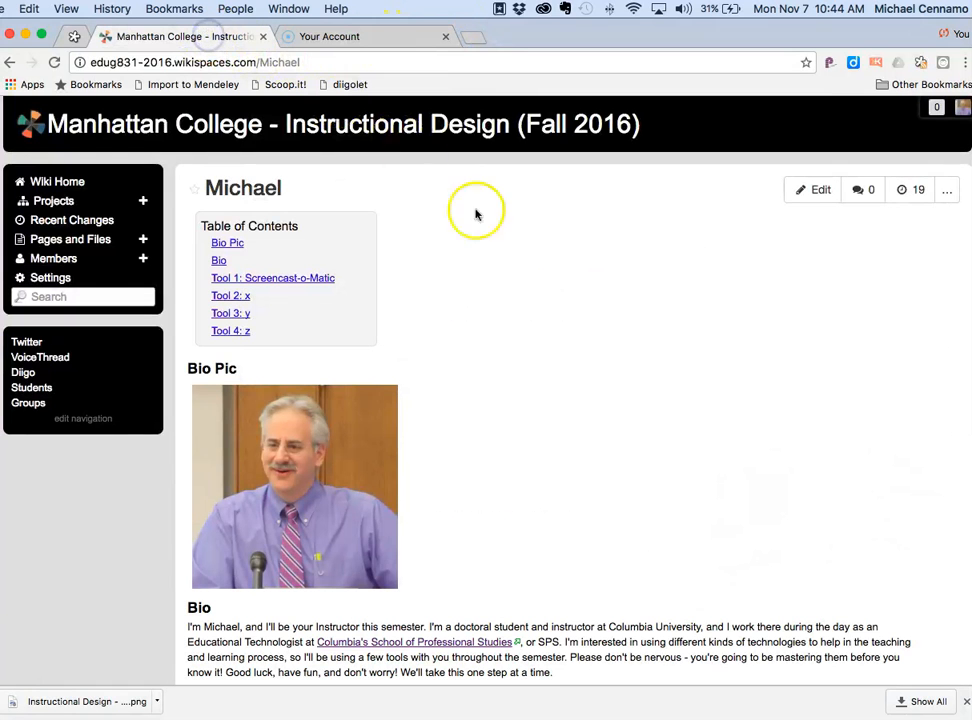
click(818, 190)
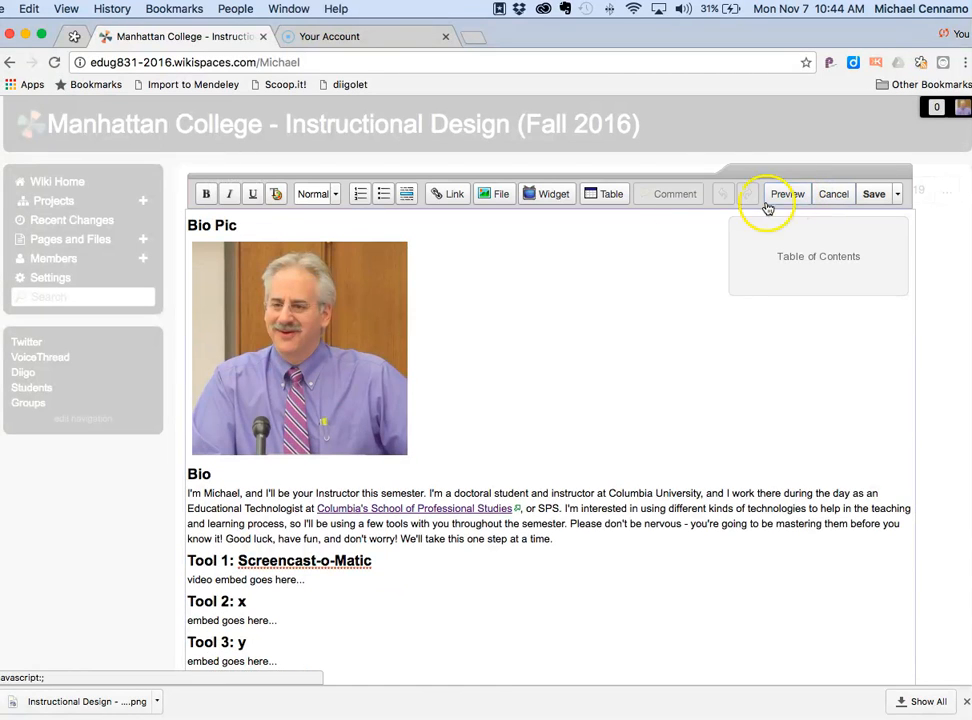
scroll(521, 328, down, 5)
click(312, 360)
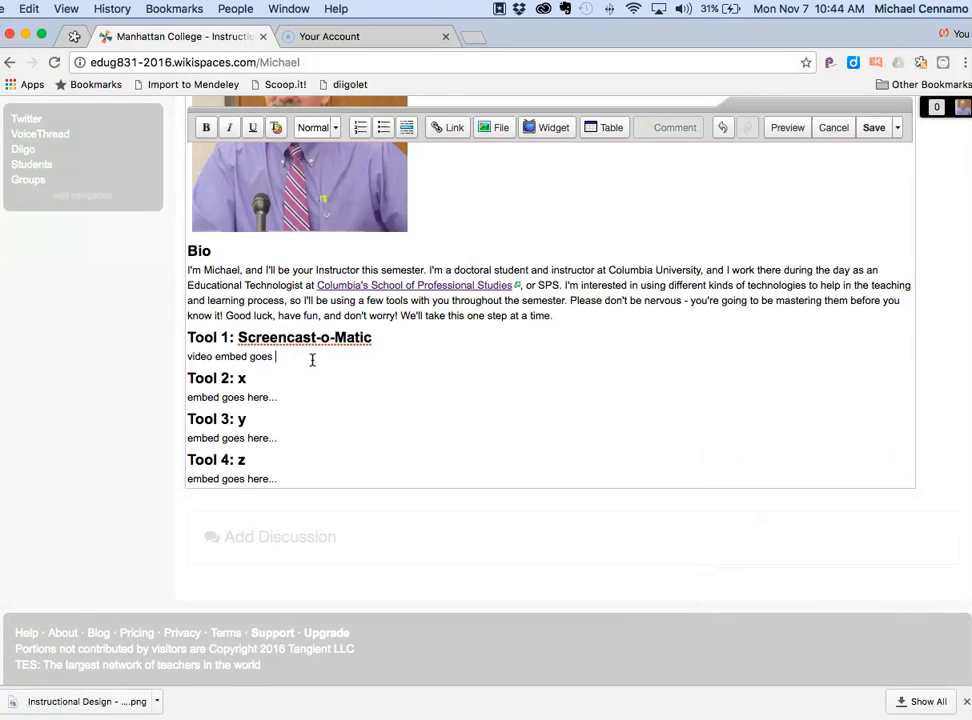
key(BackSpace)
key(BackSpace)
key(BackSpace)
key(BackSpace)
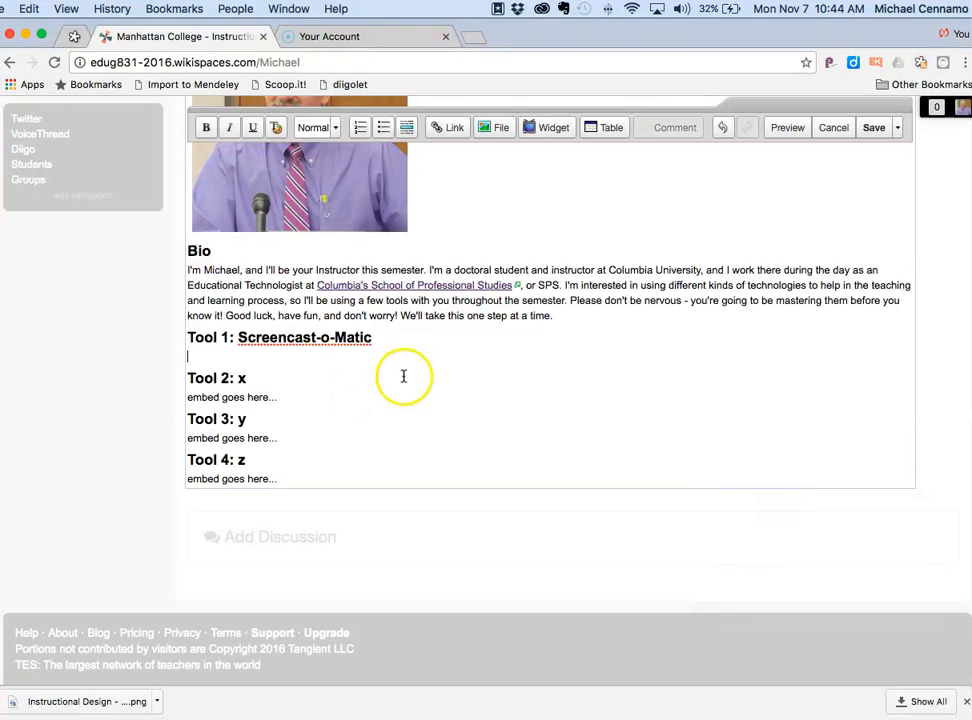
- Insert an Other Video widget under Tool 1: Screencast-o-Matic using the copied Screencast-O-Matic iframe embed code
click(548, 130)
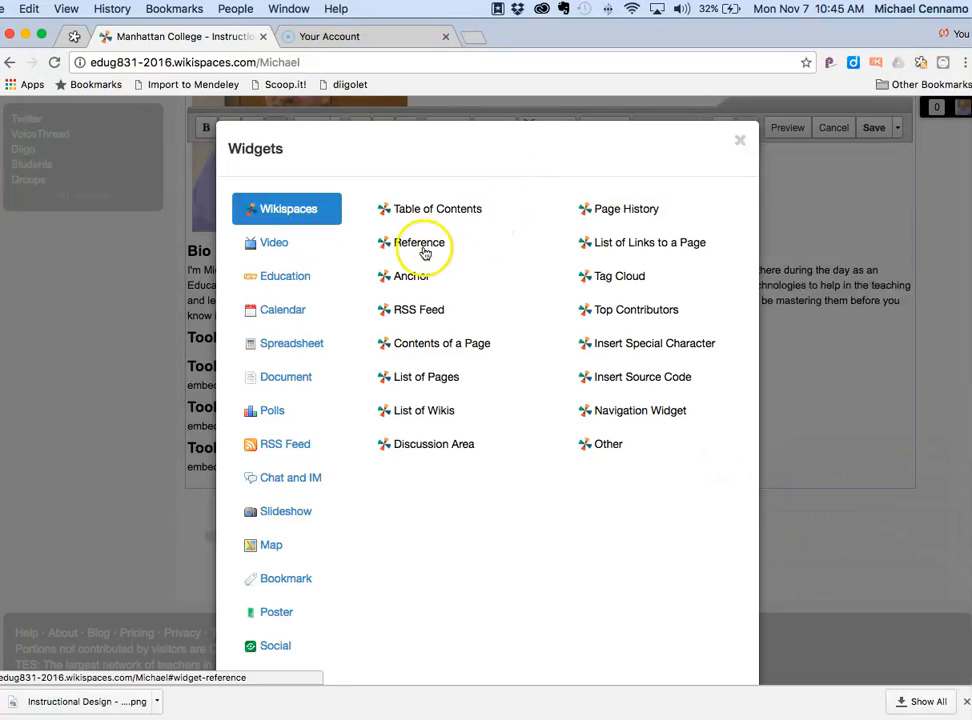
scroll(287, 335, down, 1)
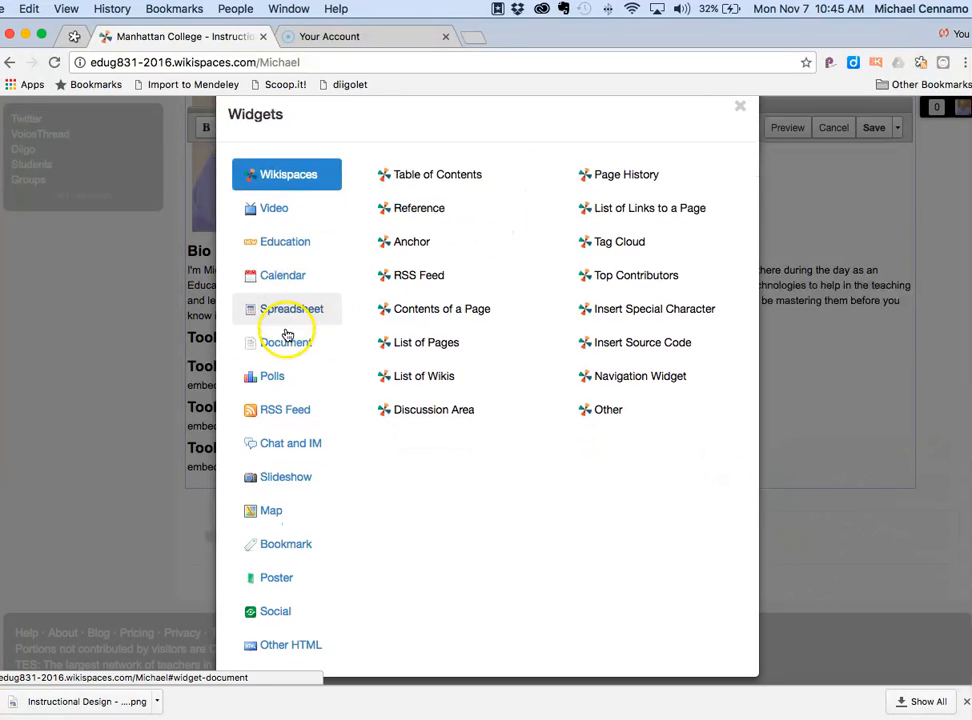
click(275, 209)
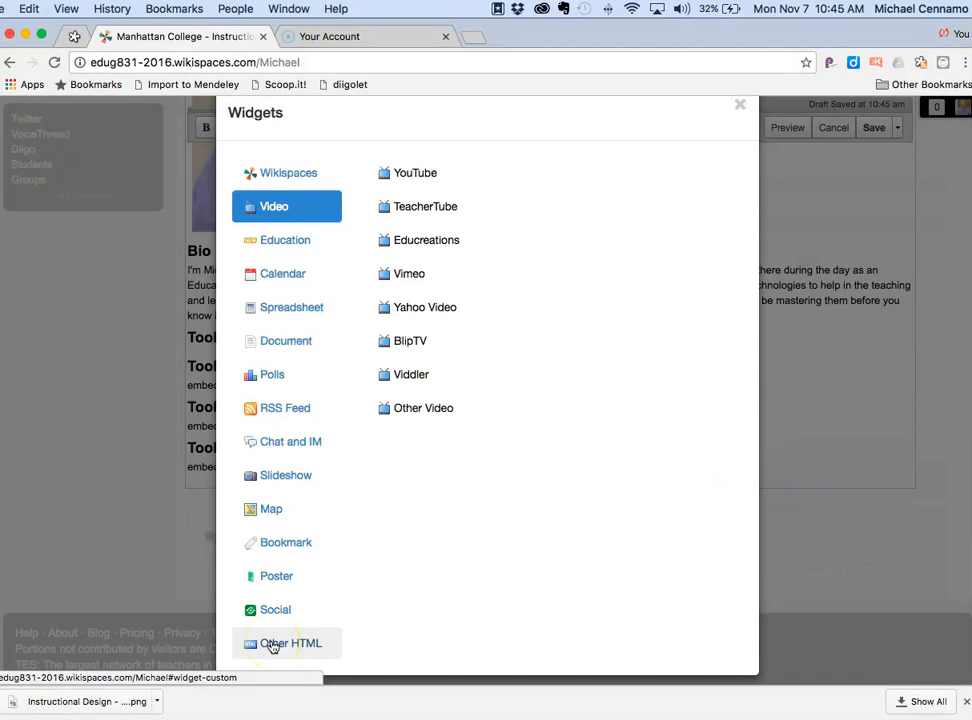
click(421, 408)
click(417, 344)
text(<iframe width=1280 height=880 frameborder="0" scrolling="no" src="//screencast-o-matic.com/embed?sc=cDjj2tidMQ&v=5&ff=1" allowfullscreen="true"></iframe>)
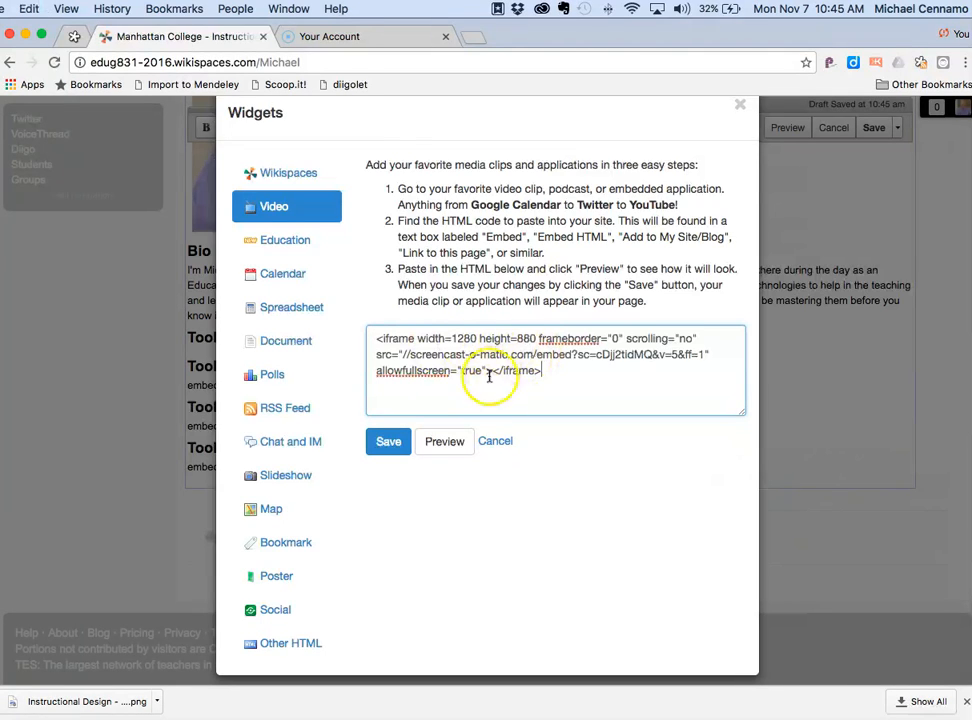
click(388, 445)
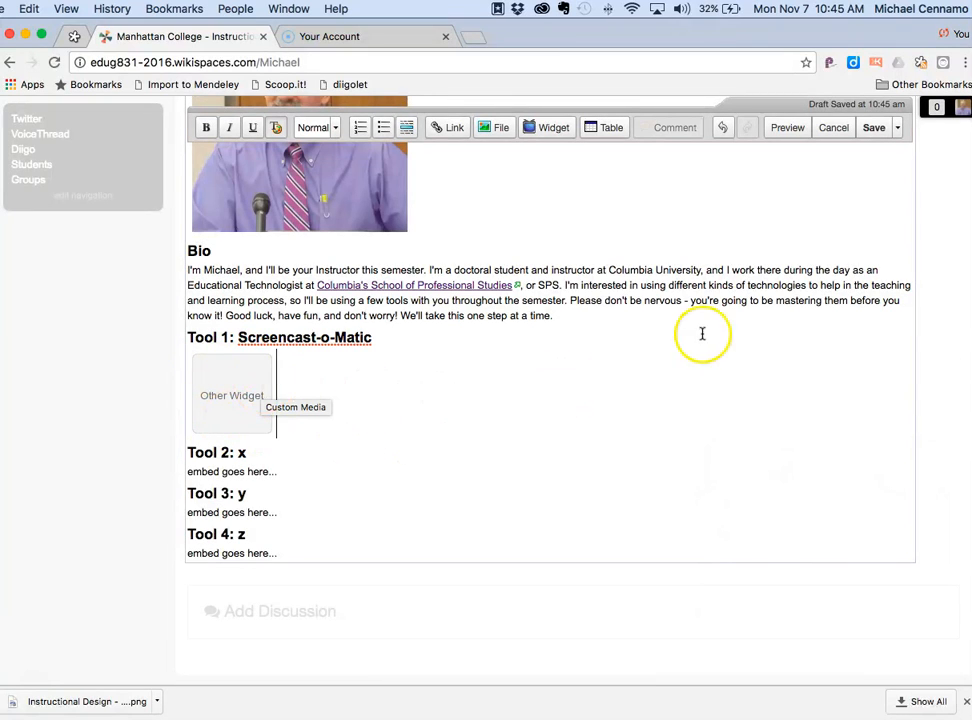
- Save the wiki page and check how the embedded video fits under Tool 1: Screencast-o-Matic
click(873, 134)
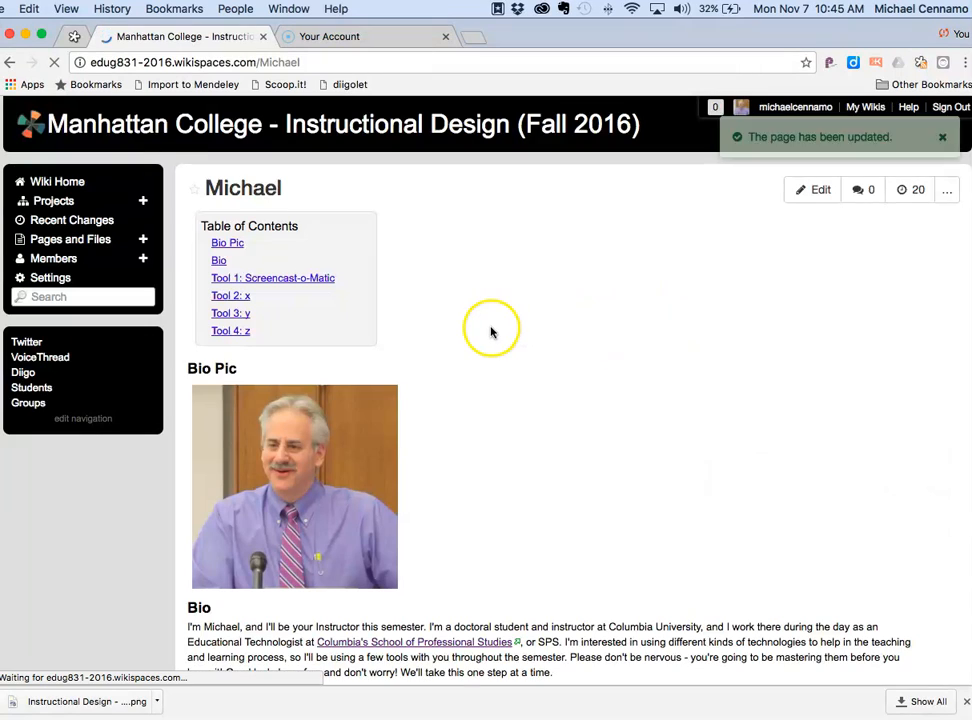
scroll(490, 330, down, 3)
scroll(490, 332, down, 7)
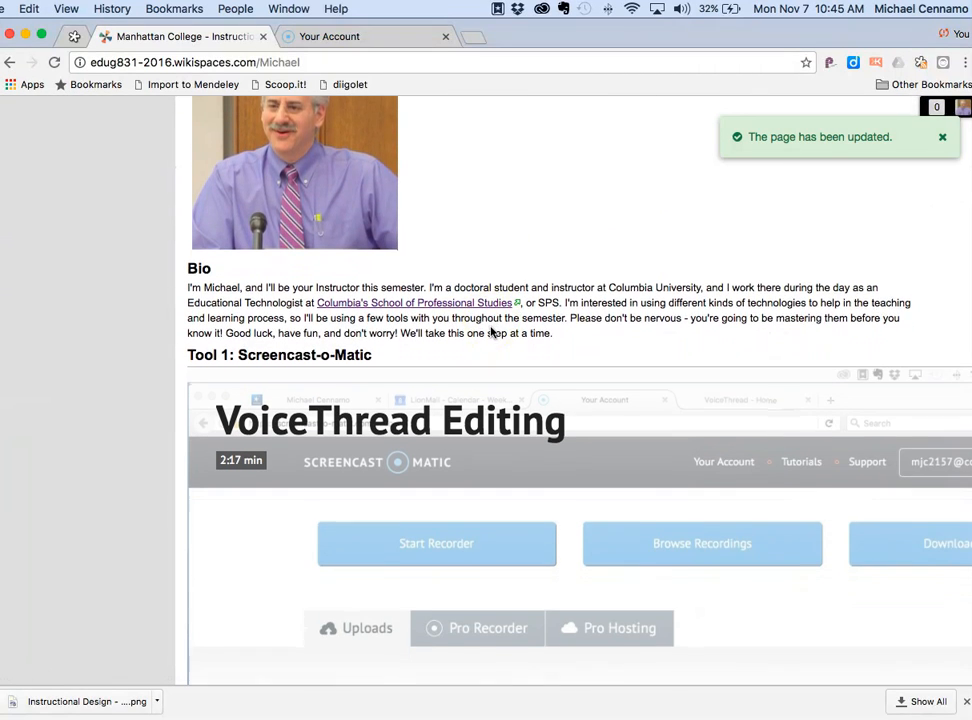
scroll(490, 332, down, 2)
scroll(490, 332, up, 1)
scroll(490, 332, down, 1)
scroll(490, 332, down, 1)
scroll(490, 332, up, 3)
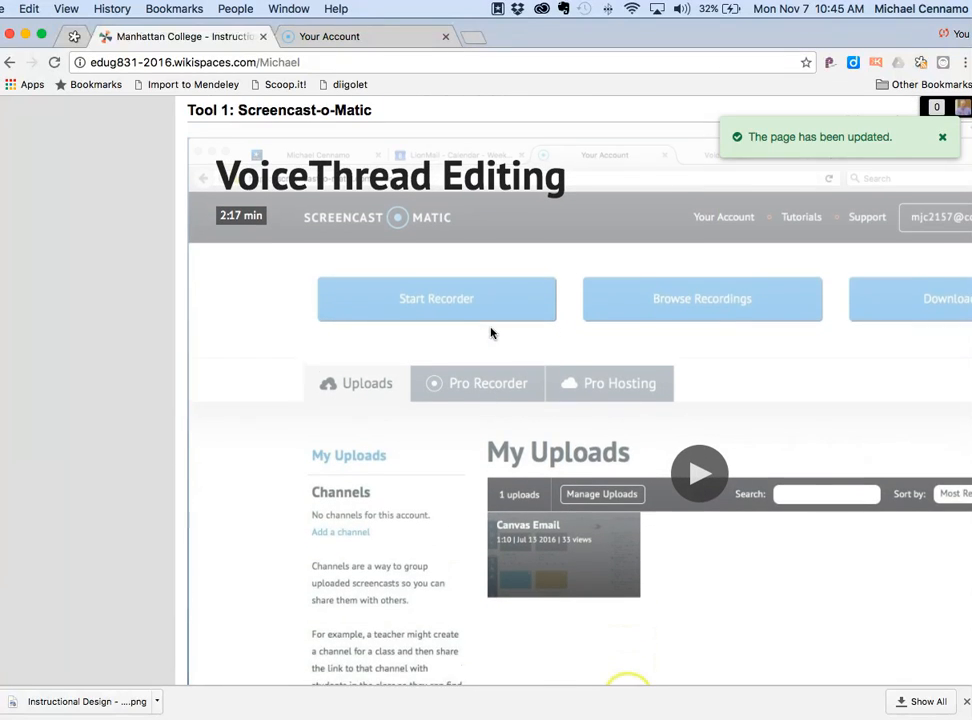
scroll(490, 332, up, 10)
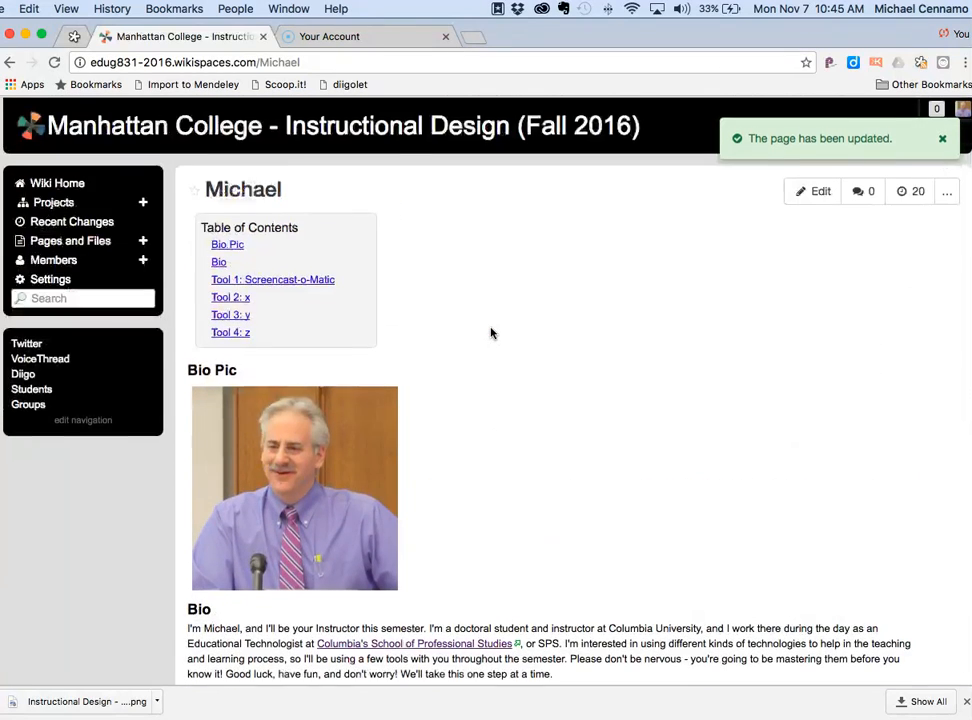
- Reopen the page for editing and set the iframe width to 80% in the Tool 1 widget's embed code
click(817, 189)
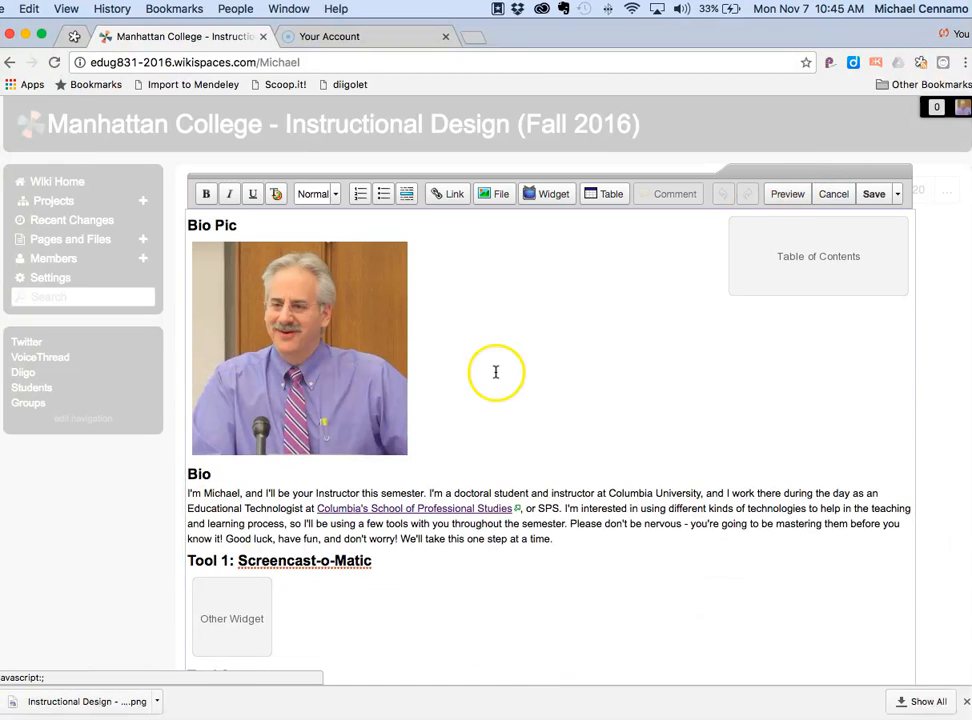
scroll(471, 375, down, 3)
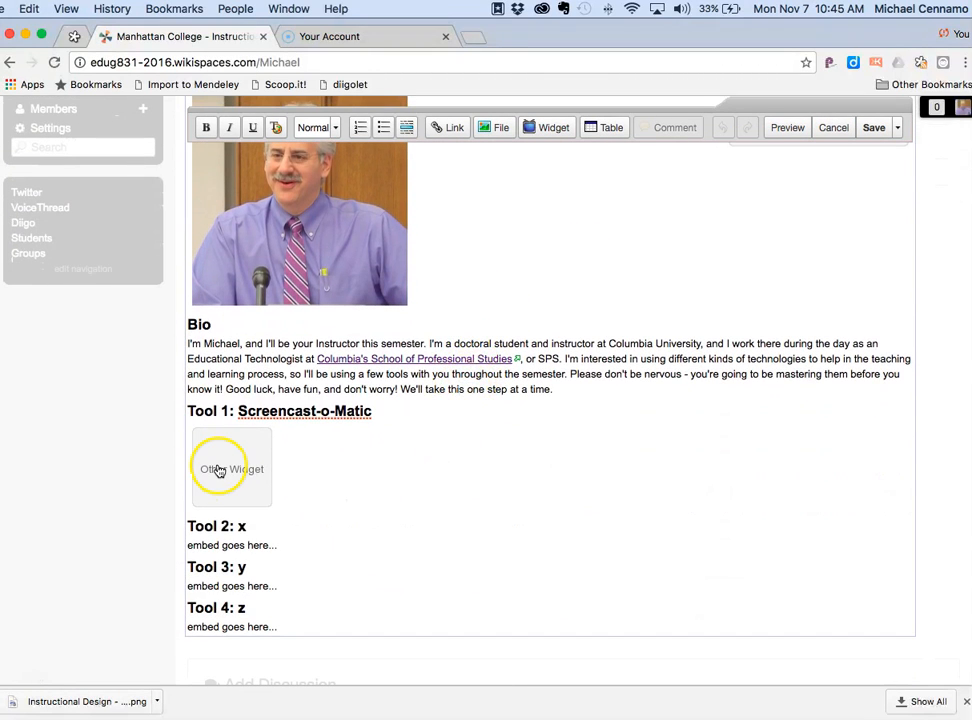
double_click(234, 463)
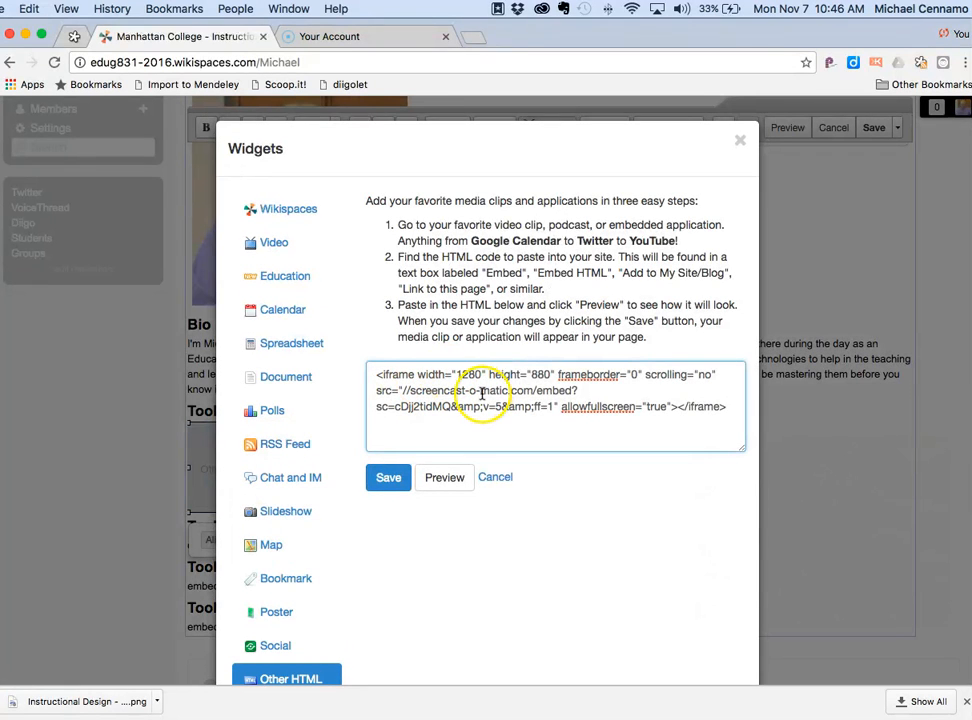
drag(416, 374, 481, 374)
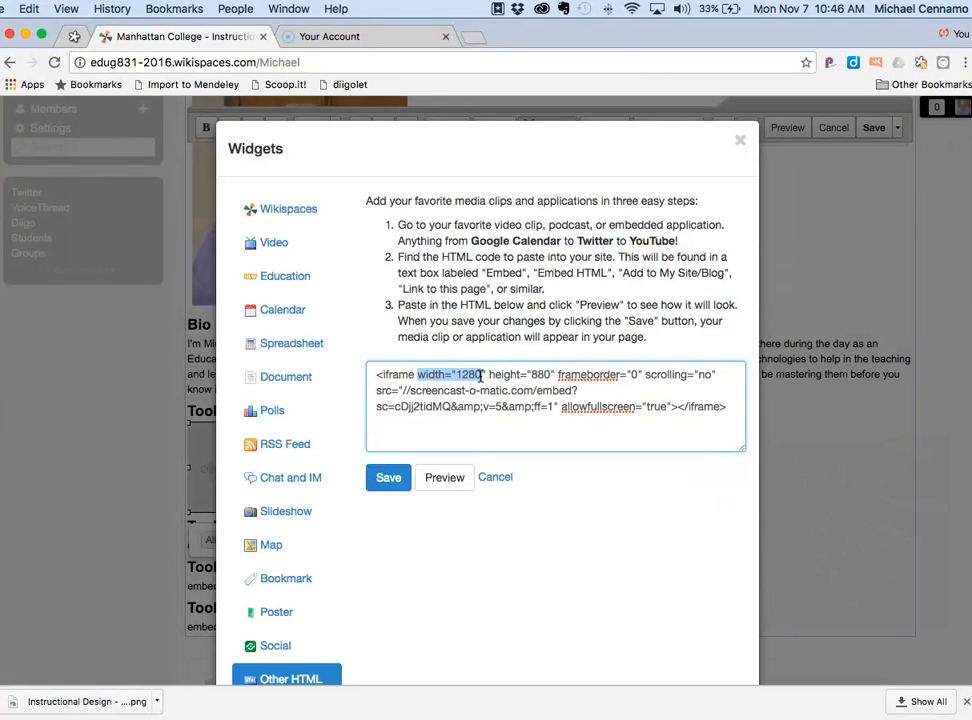
click(478, 374)
key(BackSpace)
key(BackSpace)
key(BackSpace)
key(BackSpace)
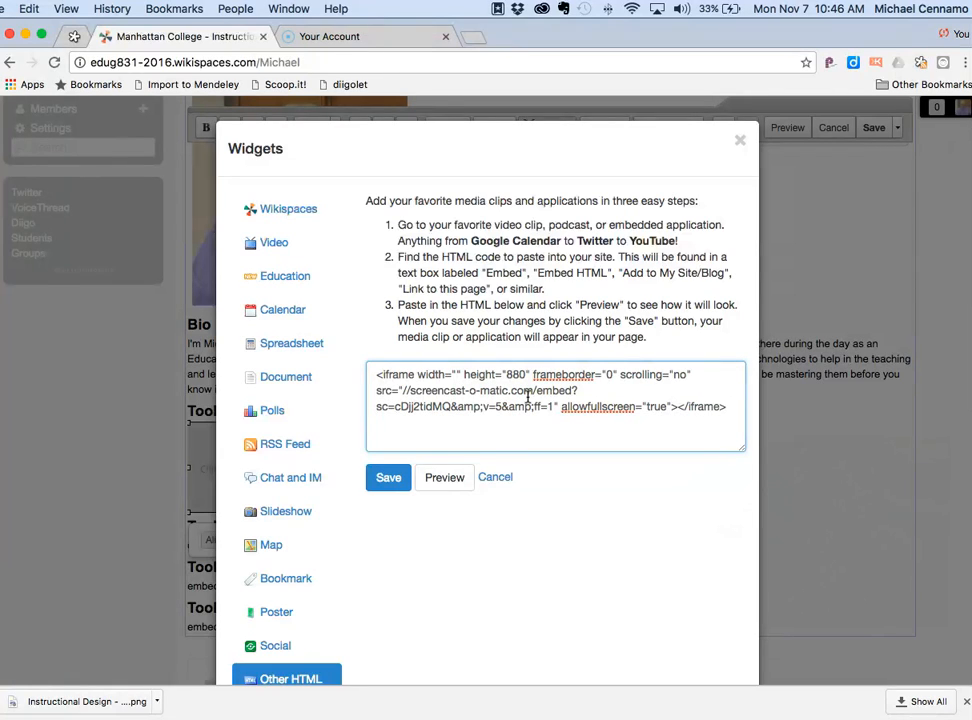
text(80)
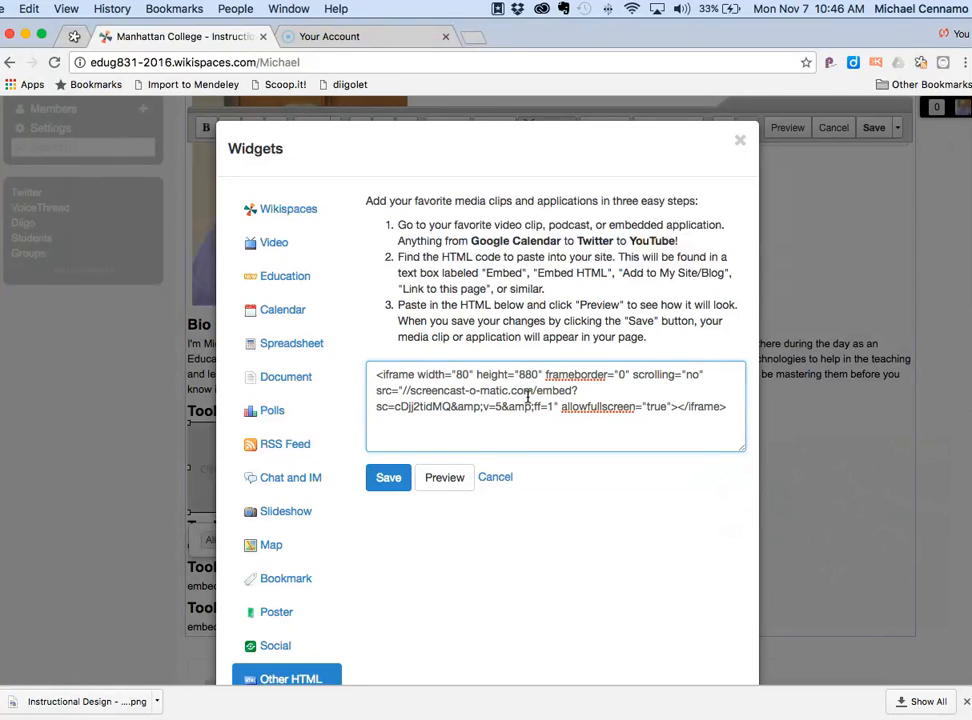
text(%)
- Set the iframe height to 600 in the embed code and save the widget
click(548, 374)
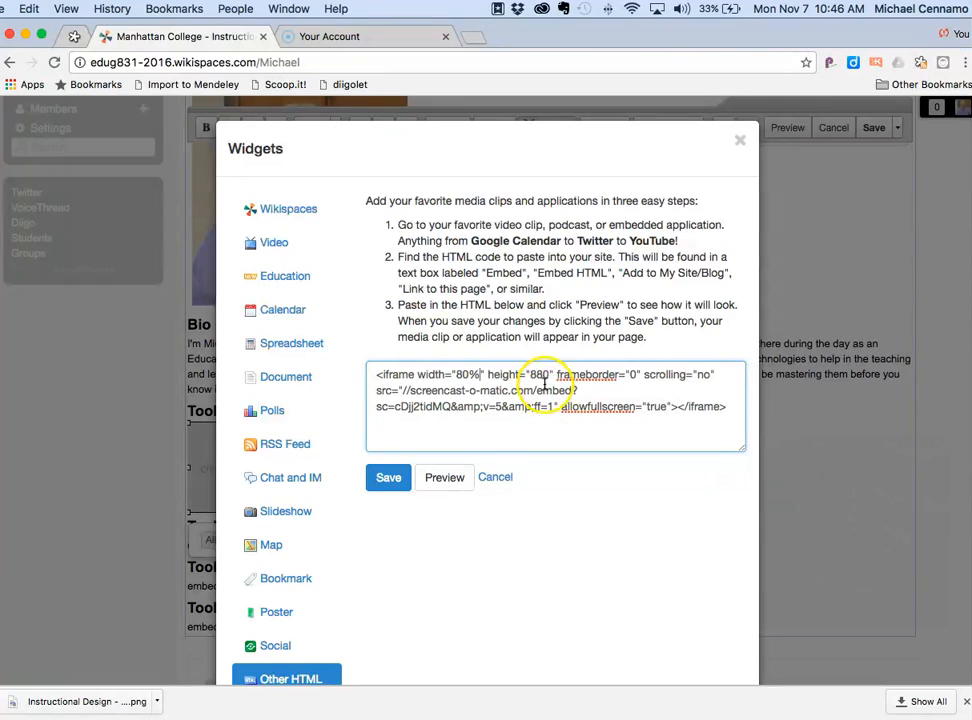
key(BackSpace)
key(BackSpace)
key(BackSpace)
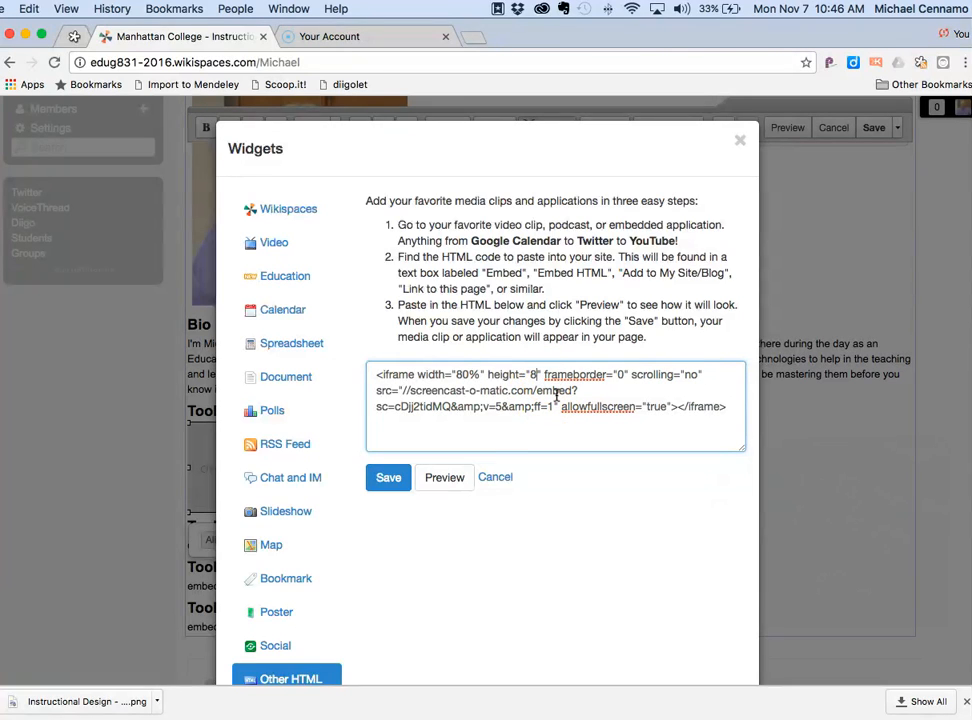
text(600)
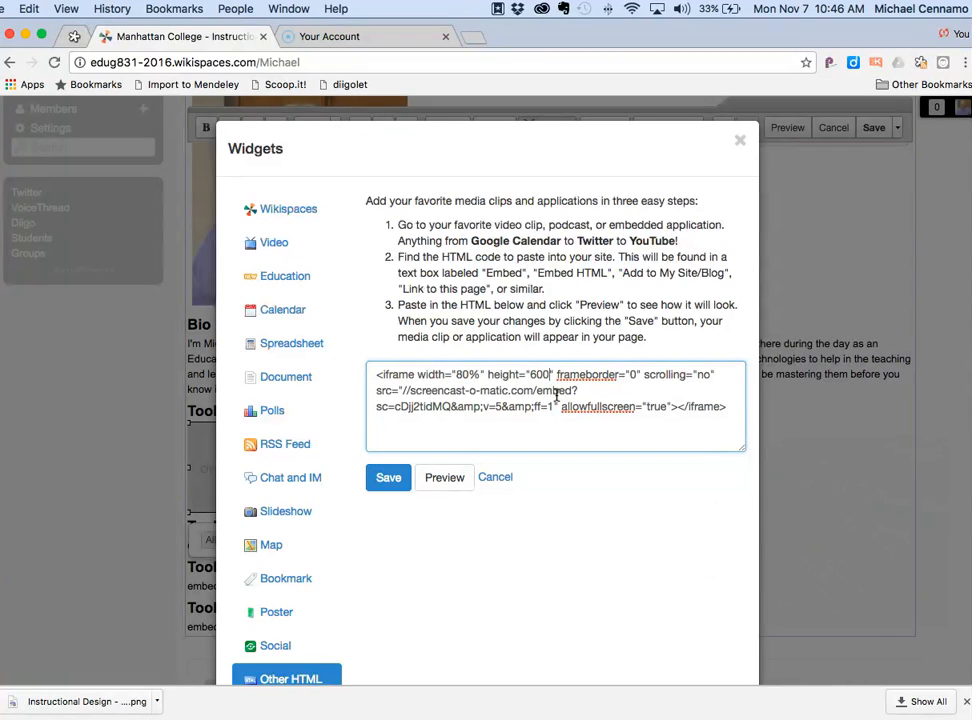
click(389, 480)
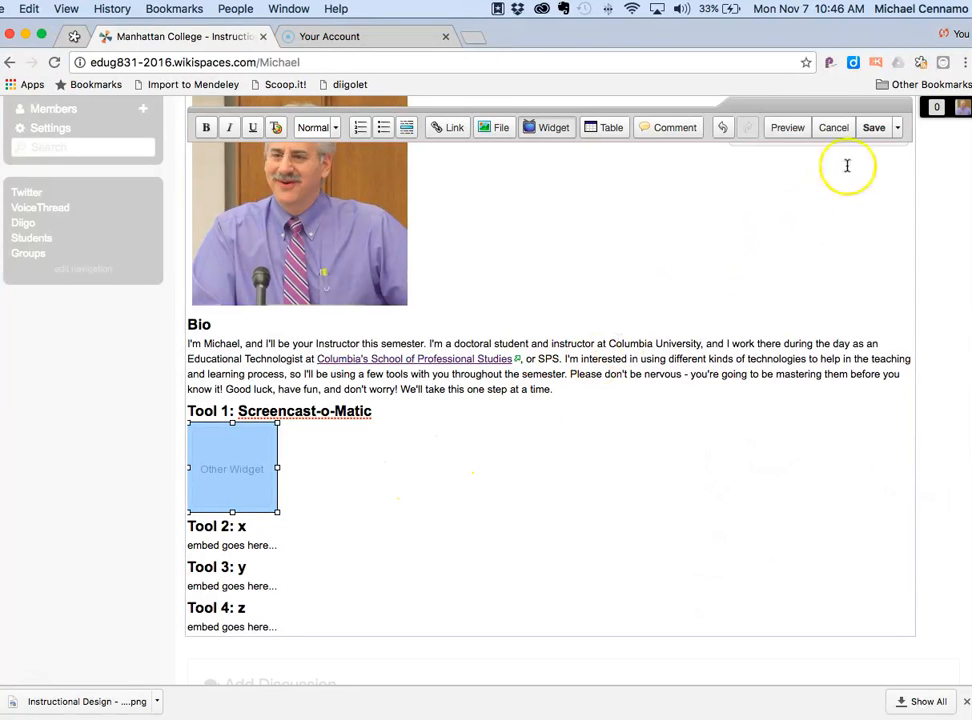
- Save the wiki page and check the size of the embedded video under Tool 1: Screencast-o-Matic
click(872, 131)
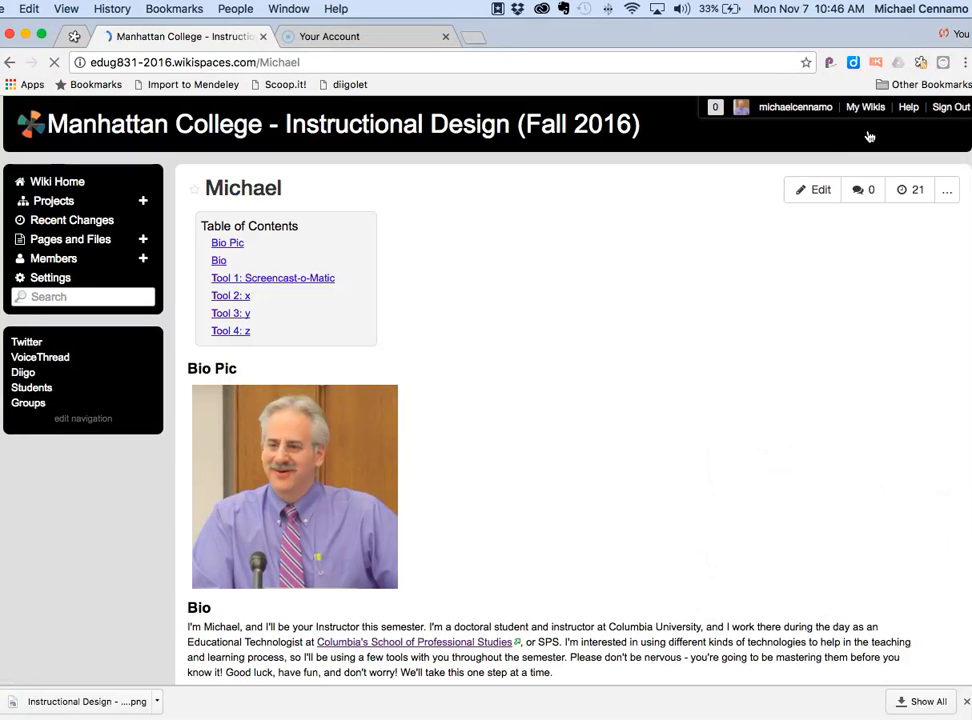
scroll(487, 343, down, 4)
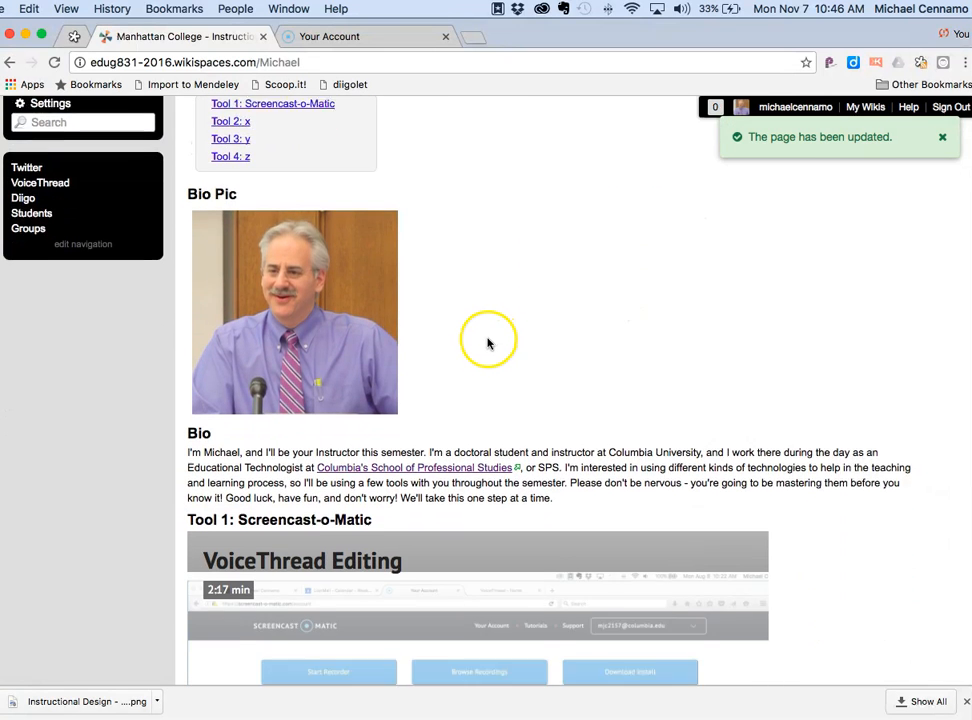
scroll(487, 343, down, 10)
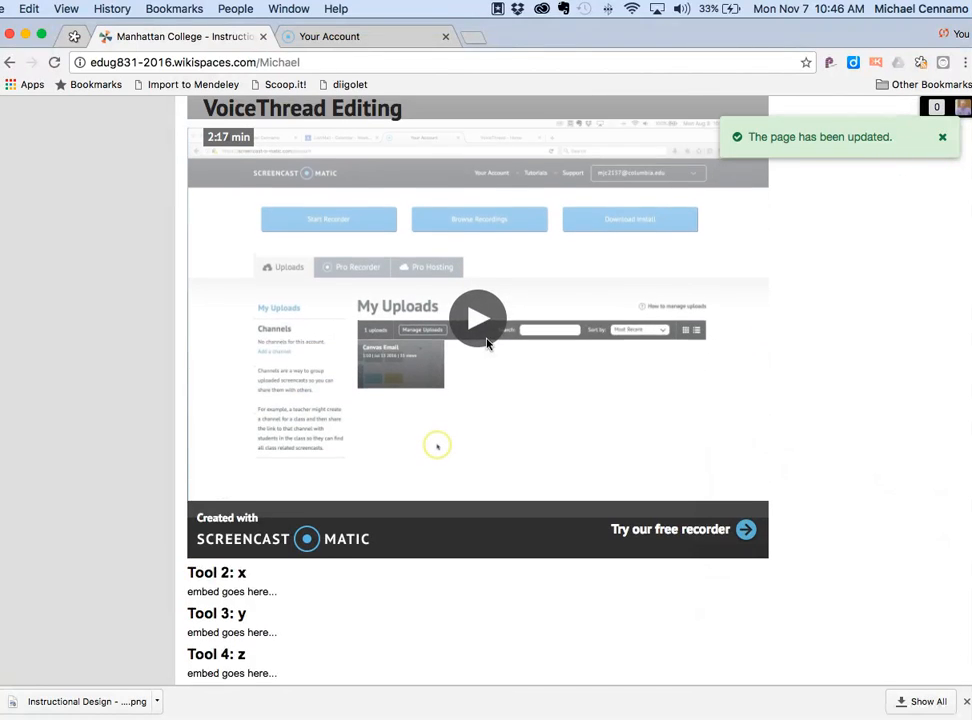
scroll(487, 343, up, 3)
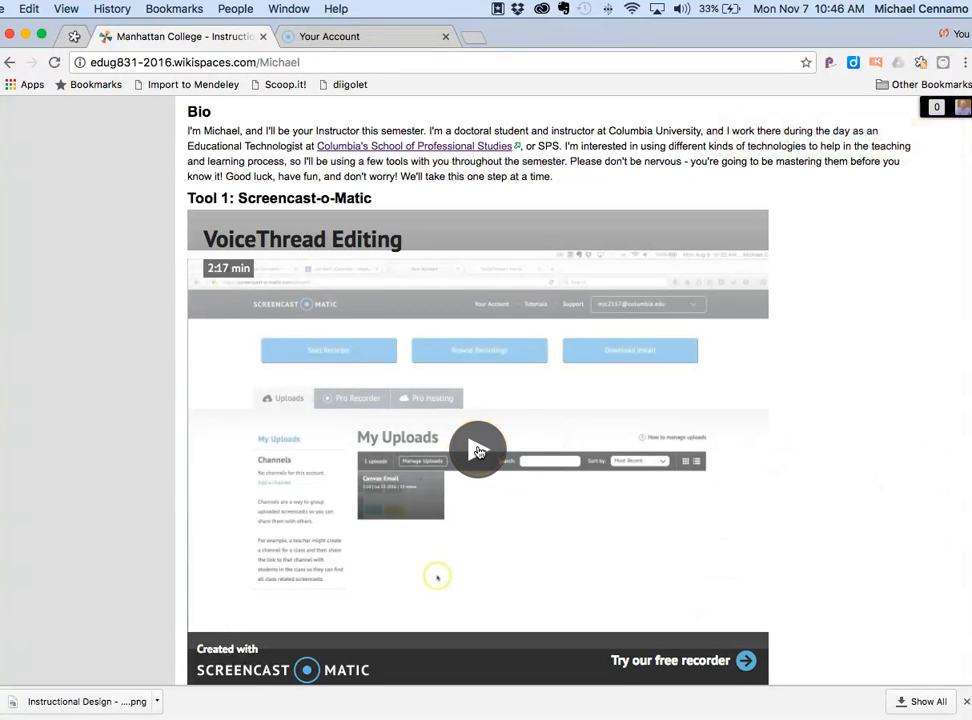
- Test the embedded "VoiceThread Editing" video by playing it for a few seconds and pausing it
click(477, 451)
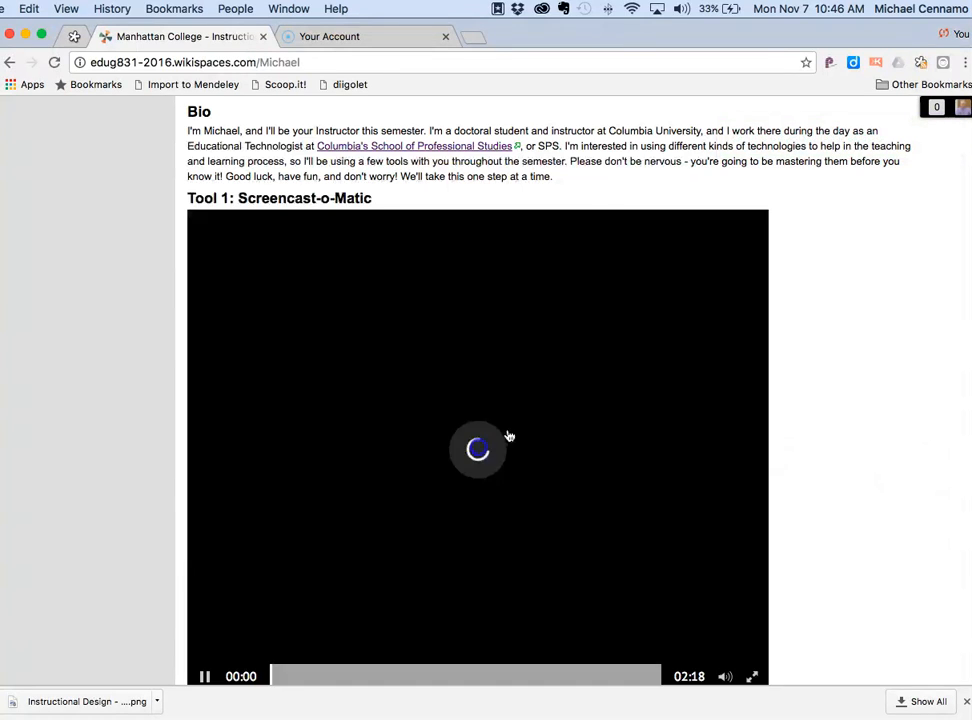
scroll(566, 397, down, 1)
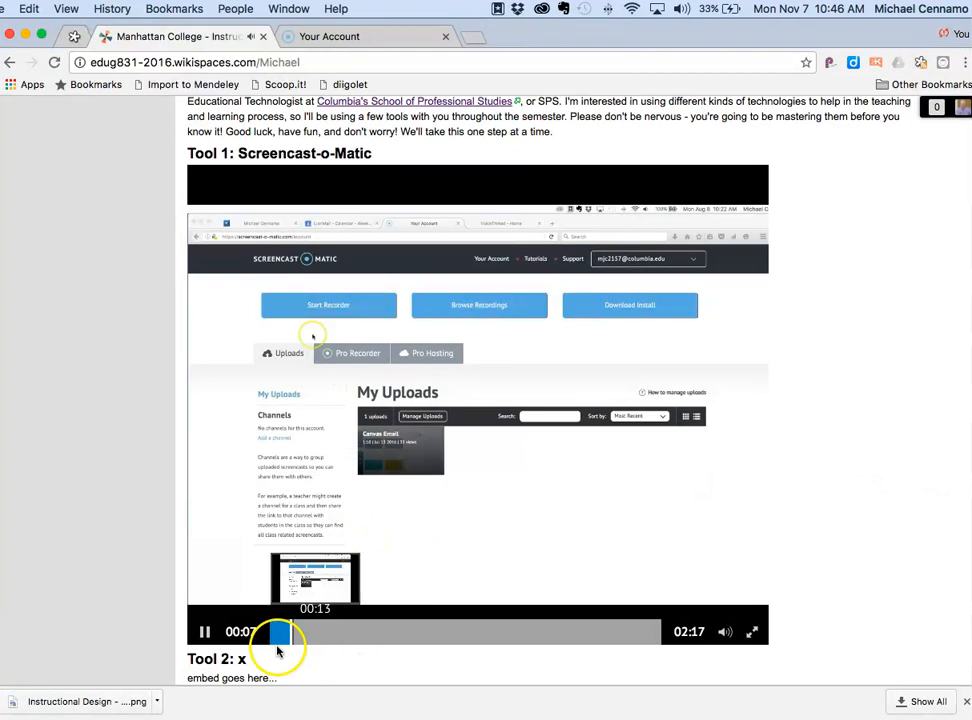
click(205, 632)
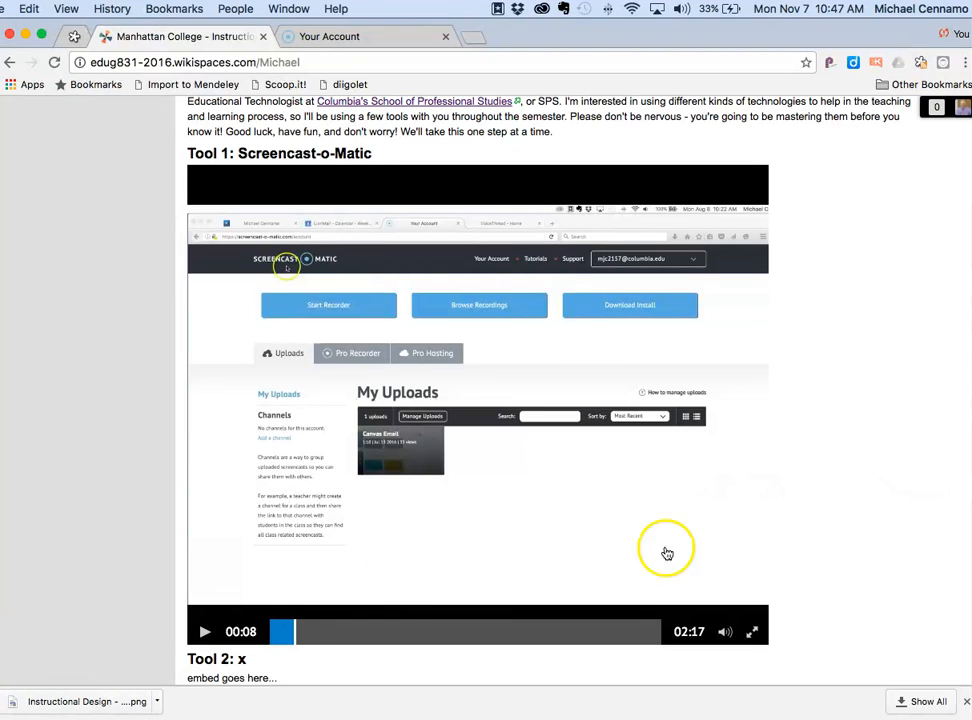
scroll(840, 369, up, 3)
scroll(826, 409, up, 2)
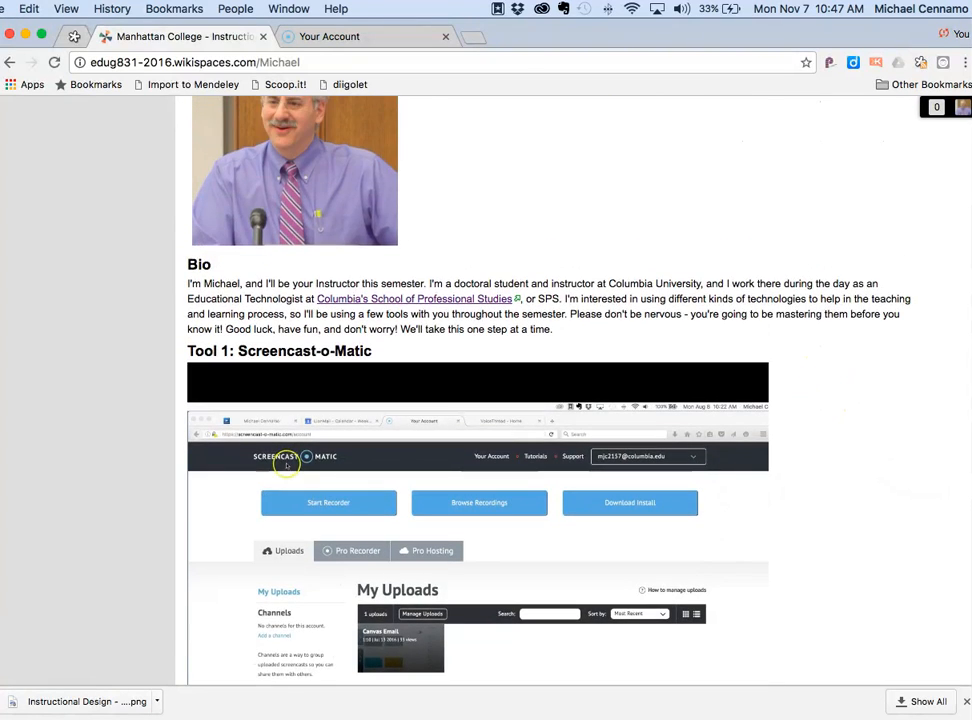